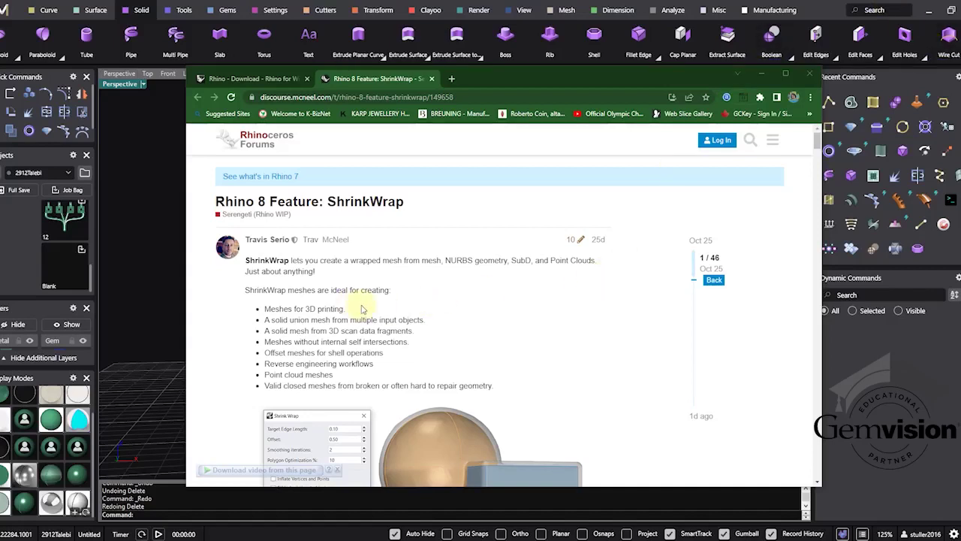
Read the Rhino 8 ShrinkWrap feature post and minimize the browser to get back to the ring model.
scroll(402, 319, "down", 1)
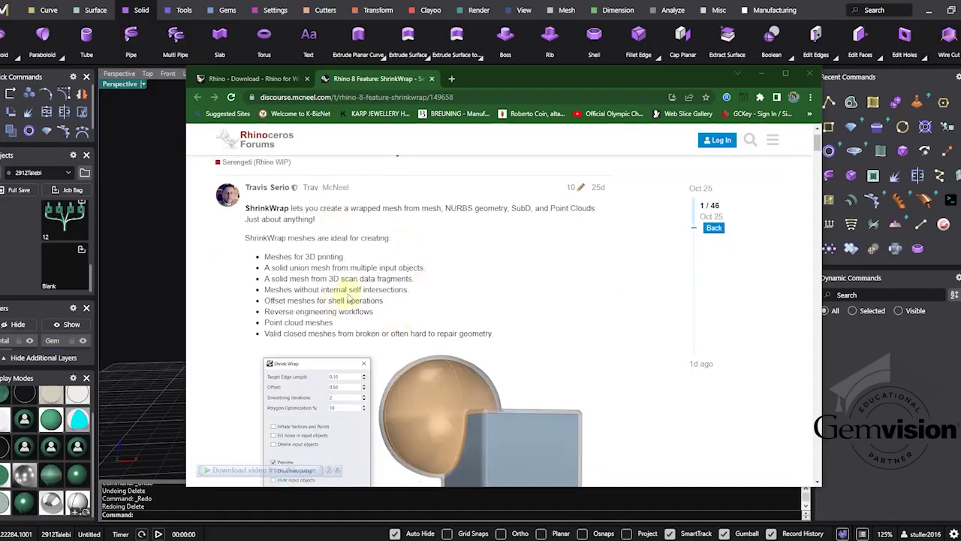
scroll(347, 276, "up", 1)
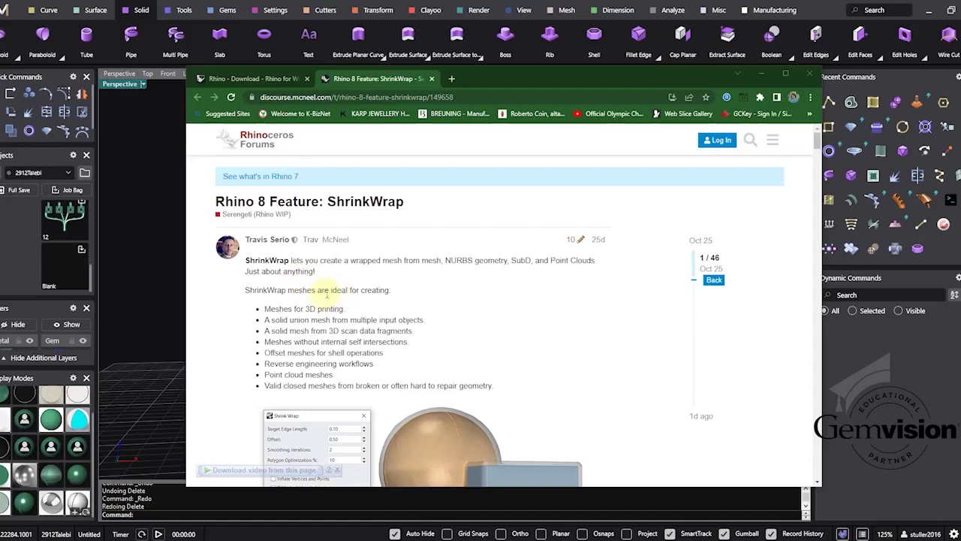
scroll(346, 288, "down", 1)
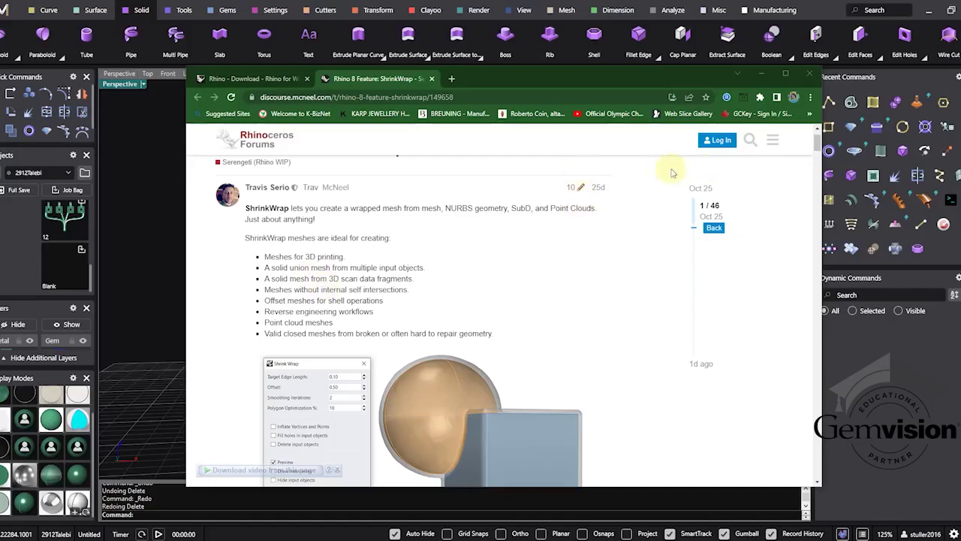
left_click(766, 75)
Try to shell the ring with a thickness of 0.6, removing its inner finger-side face.
right_click_drag(511, 293, 502, 252)
scroll(539, 232, "up", 3)
right_click_drag(528, 285, 502, 191)
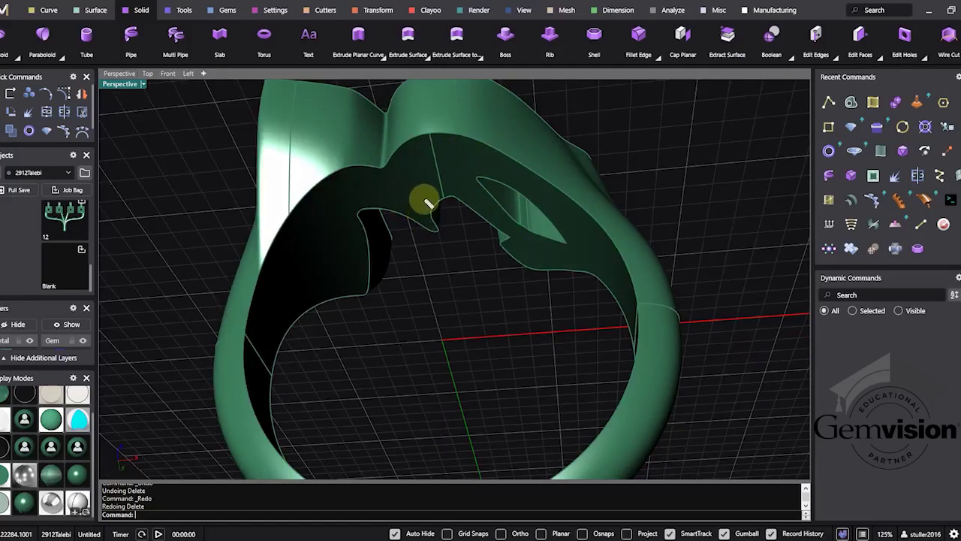
right_click(450, 213)
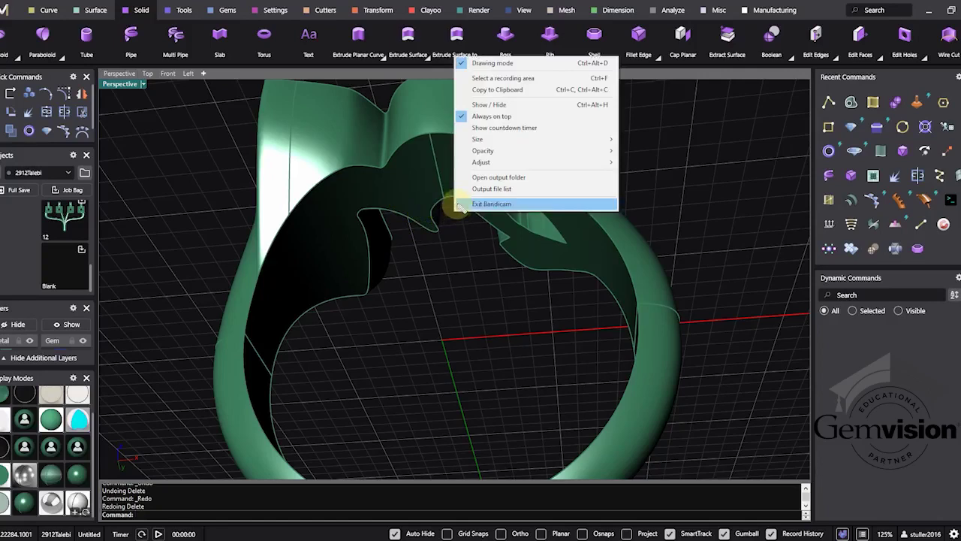
left_click(452, 204)
mouse_move(467, 256)
right_mouse_down()
mouse_move(464, 245)
mouse_move(605, 160)
right_mouse_up()
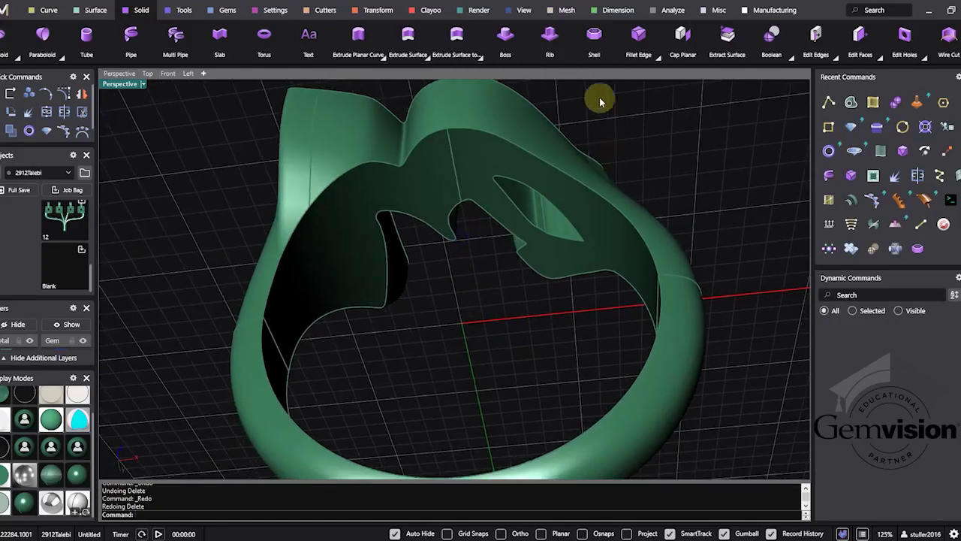
left_click(594, 36)
left_click(446, 167)
left_click(459, 189)
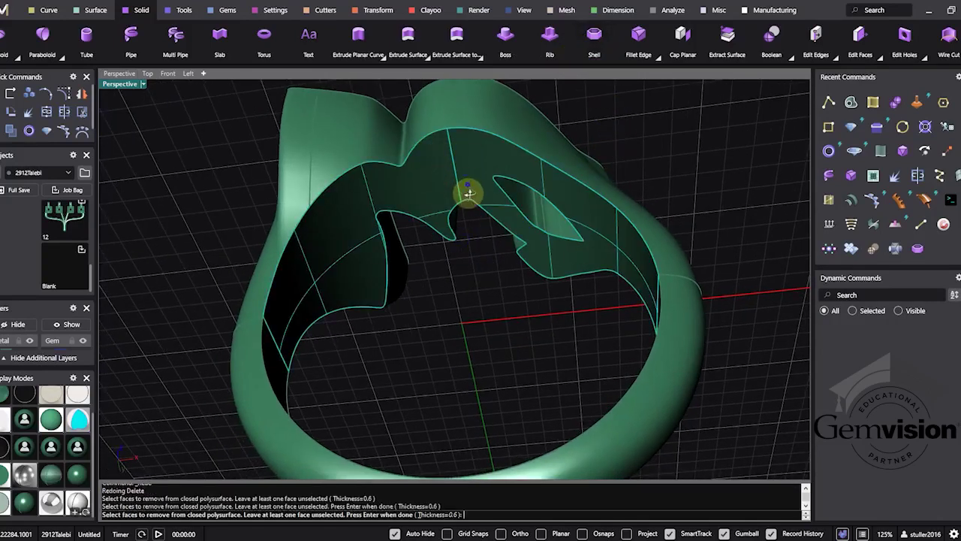
right_click_drag(459, 189, 476, 232)
key("Return")
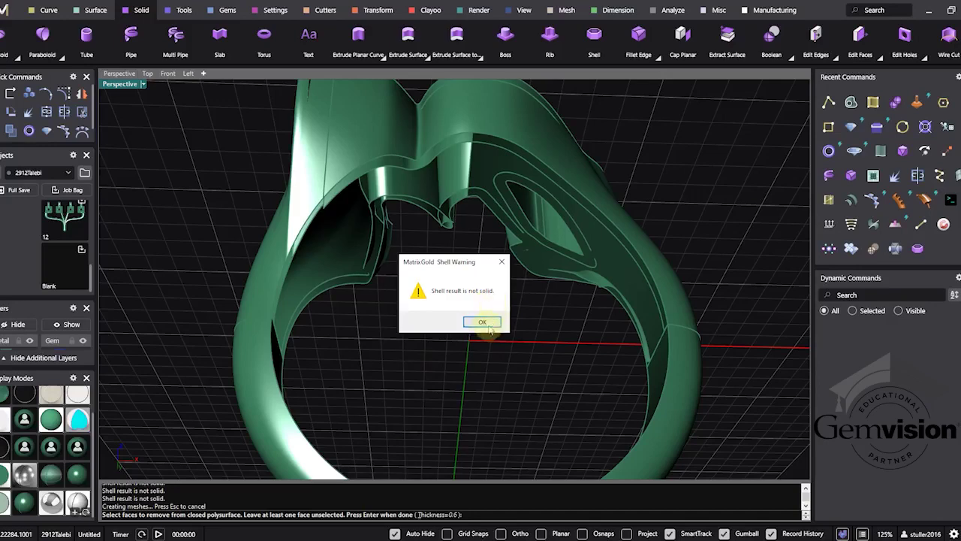
left_click(487, 324)
Examine the shelled ring's underside, especially the wall edges at the narrow pointed tip, and its side profile.
scroll(487, 324, "up", 6)
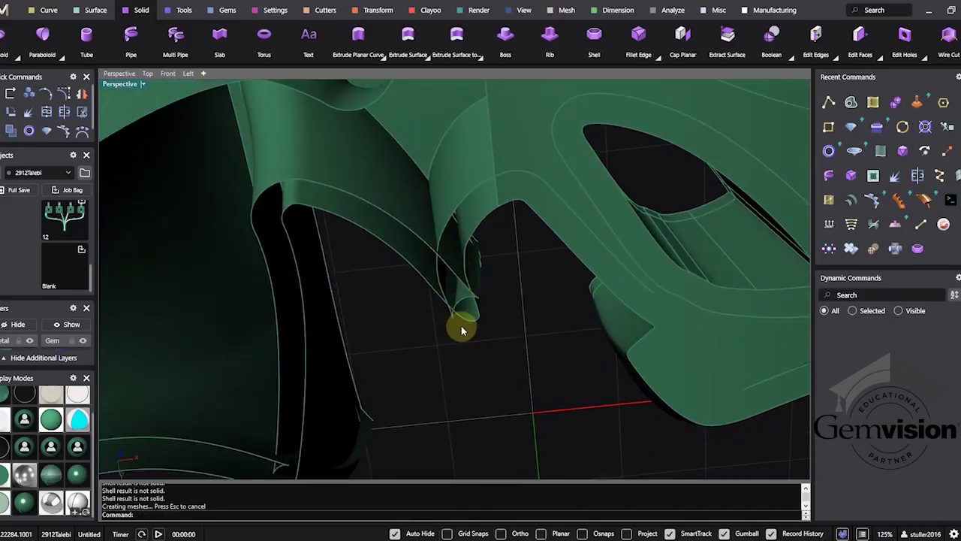
mouse_move(463, 324)
left_mouse_down()
mouse_move(431, 223)
mouse_move(461, 333)
mouse_move(440, 227)
mouse_move(476, 328)
left_mouse_up()
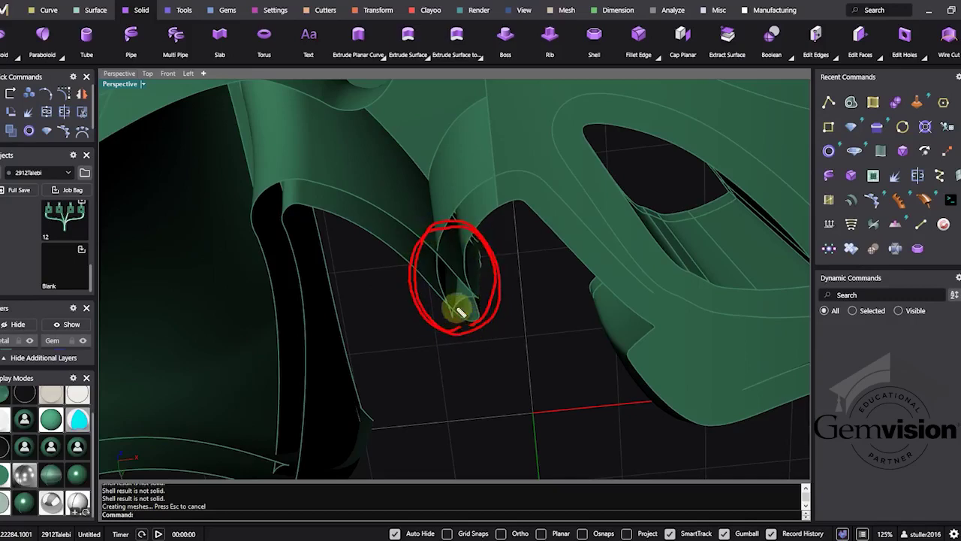
key("Escape")
scroll(461, 272, "down", 4)
mouse_move(461, 271)
right_mouse_down()
mouse_move(485, 294)
mouse_move(464, 286)
right_mouse_up()
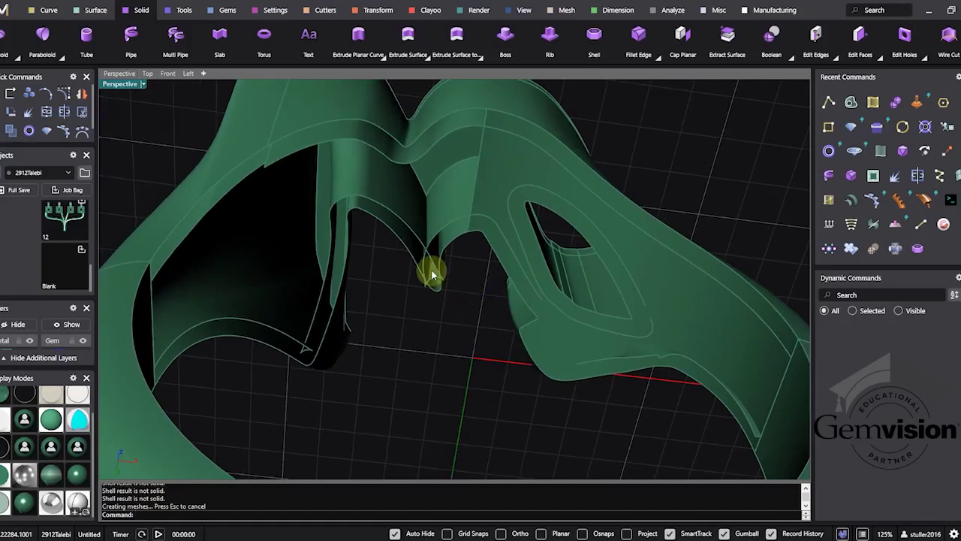
scroll(431, 269, "up", 2)
scroll(432, 262, "down", 3)
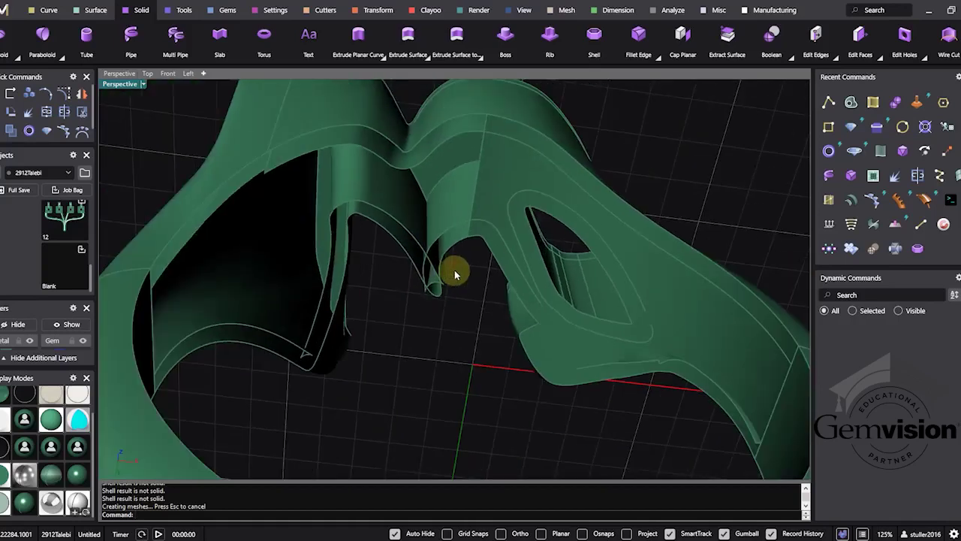
right_click_drag(448, 275, 457, 318)
scroll(418, 281, "down", 4)
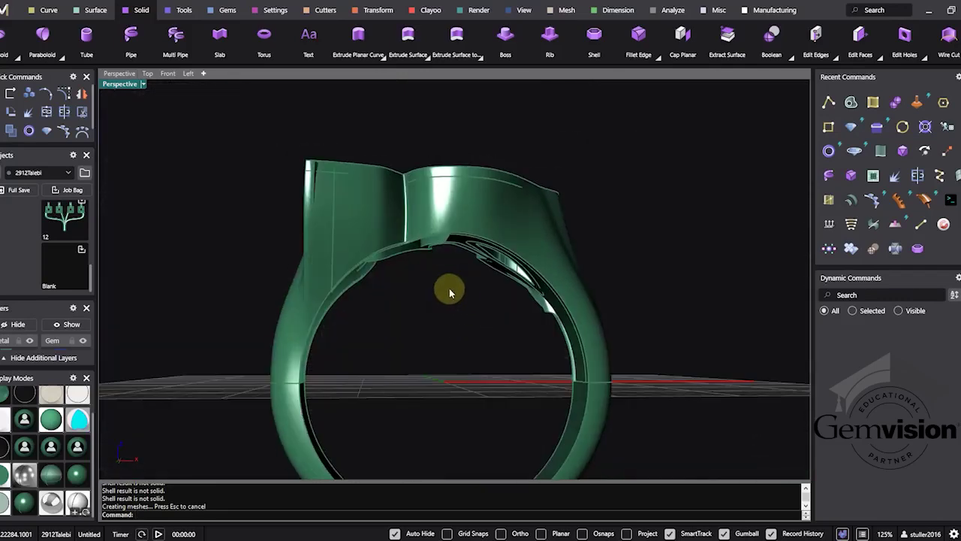
right_click_drag(446, 285, 465, 265)
Undo the shell operation on the ring.
key("ctrl+z")
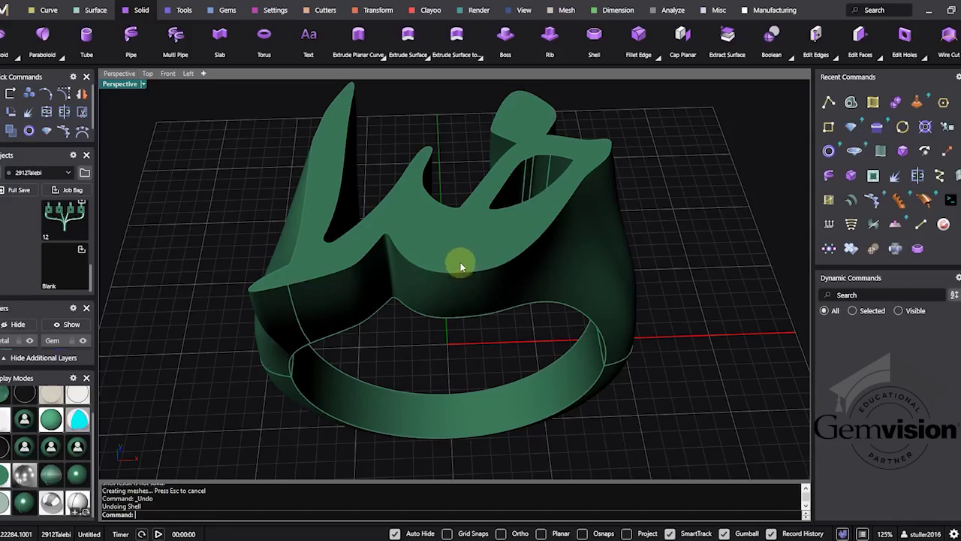
right_click_drag(460, 262, 452, 206)
right_click_drag(340, 341, 453, 288)
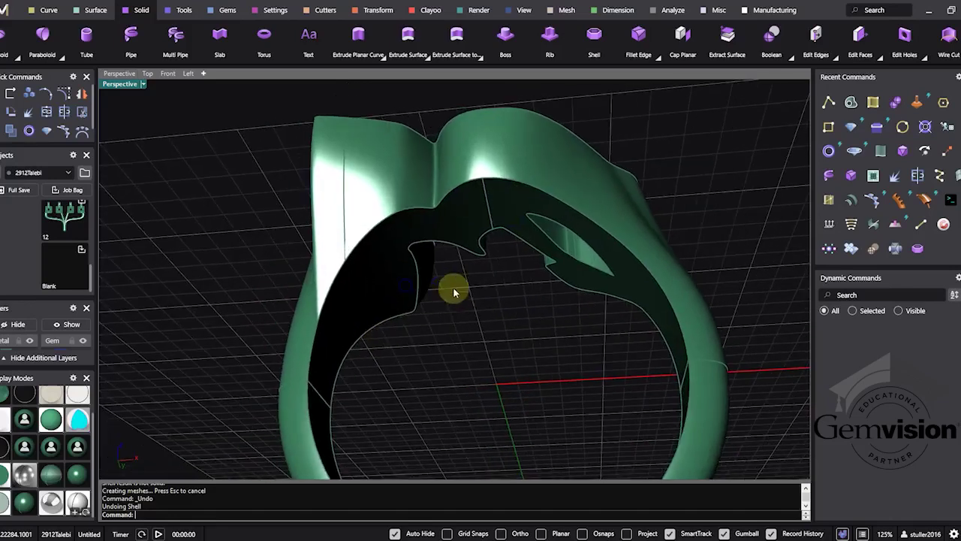
right_click_drag(526, 160, 528, 275)
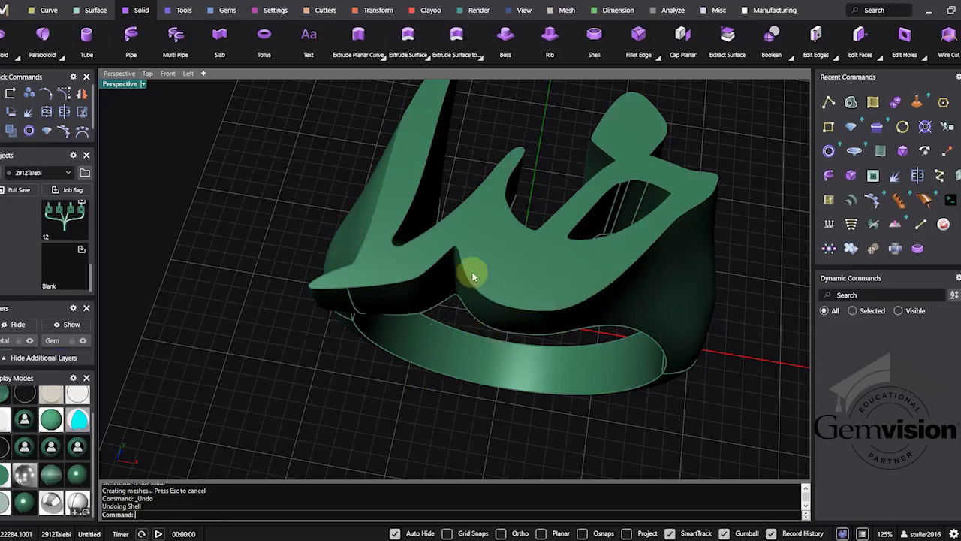
scroll(473, 277, "down", 3)
right_click_drag(472, 277, 488, 220)
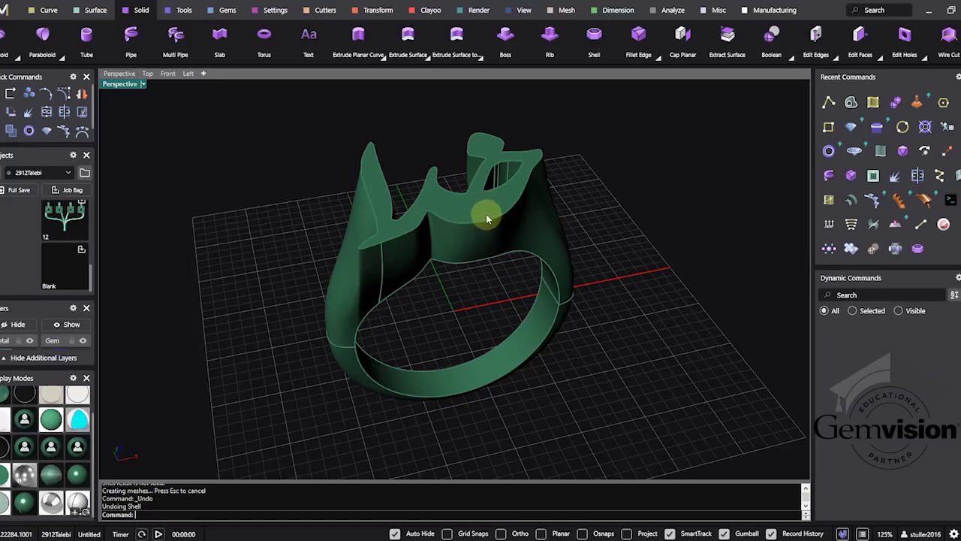
Copy the solid ring, switch to the Rhino WIP window, maximize it and paste the ring there.
left_click(485, 206)
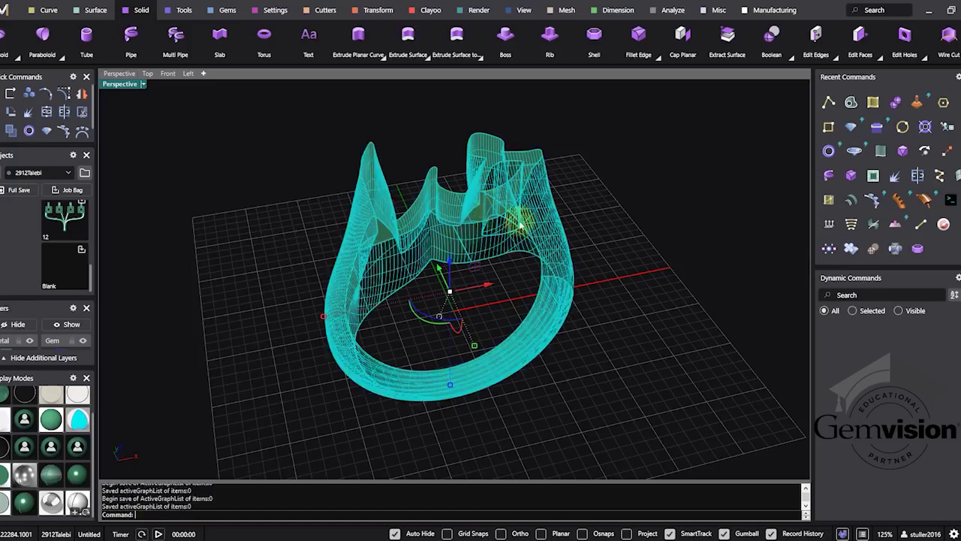
left_click(580, 205)
key("alt+Tab")
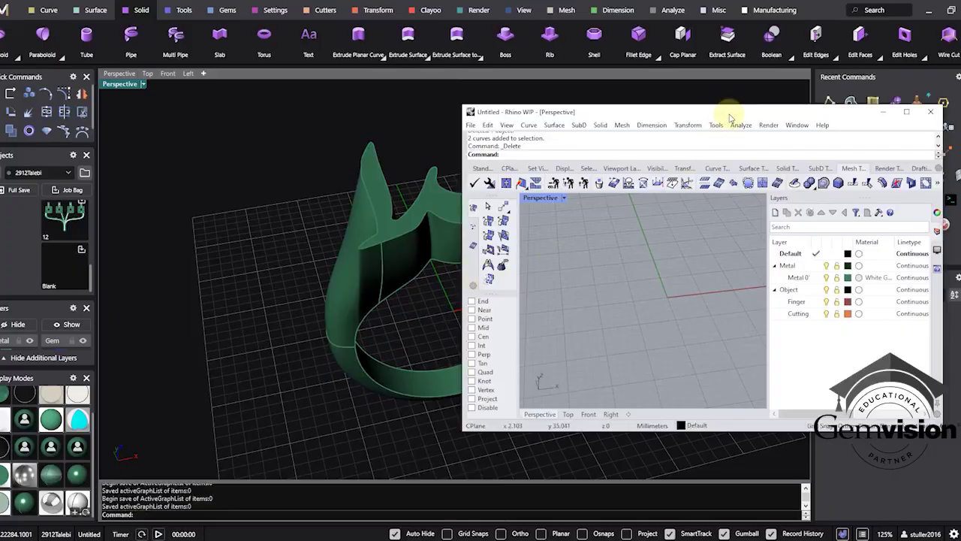
double_click(728, 113)
key("ctrl+v")
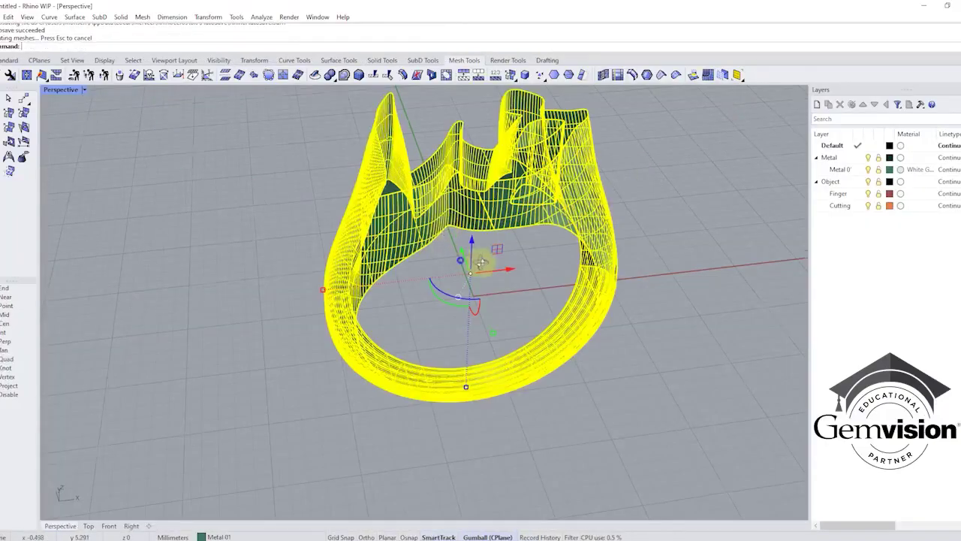
right_click_drag(481, 262, 612, 282)
left_click(618, 283)
Select the pasted ring polysurface and start ShrinkWrap on it, moving the settings dialog close to the model.
scroll(513, 219, "down", 2)
mouse_move(500, 288)
right_mouse_down()
mouse_move(469, 295)
mouse_move(397, 258)
mouse_move(495, 303)
right_mouse_up()
scroll(469, 296, "up", 2)
left_click(456, 280)
left_click(496, 303)
mouse_move(382, 307)
right_mouse_down("shift")
mouse_move(412, 273)
mouse_move(429, 284)
mouse_move(425, 272)
right_mouse_up("shift")
left_click(412, 273)
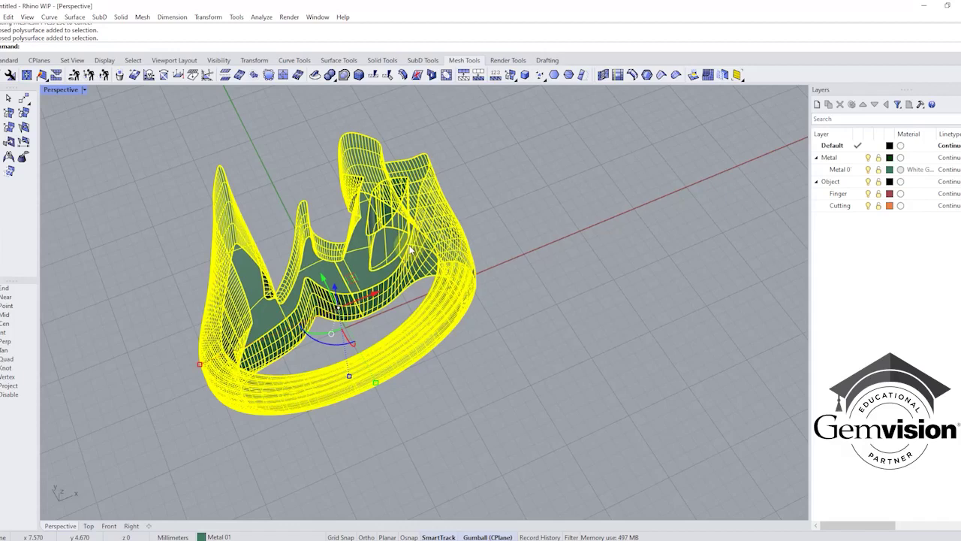
left_click(344, 75)
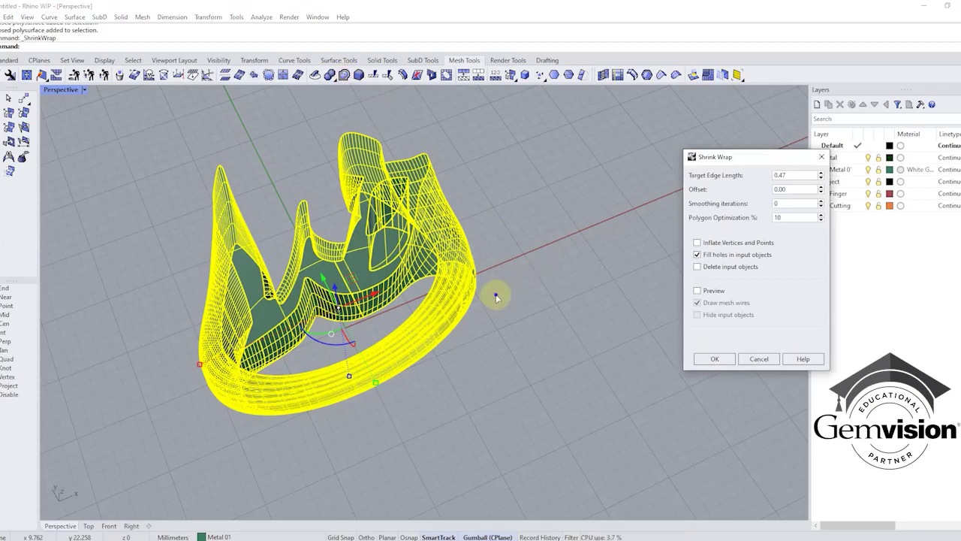
right_click_drag(493, 292, 726, 194)
left_click_drag(793, 160, 673, 148)
right_click_drag(495, 202, 668, 172)
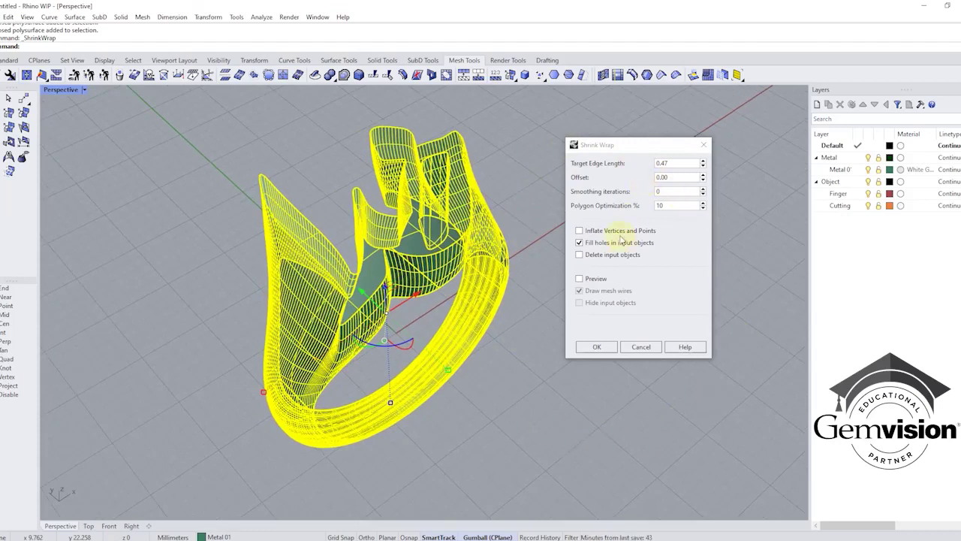
Create the ring's shrink-wrap mesh with a target edge length of 0.05, hole filling turned off and preview turned on.
left_click(669, 164)
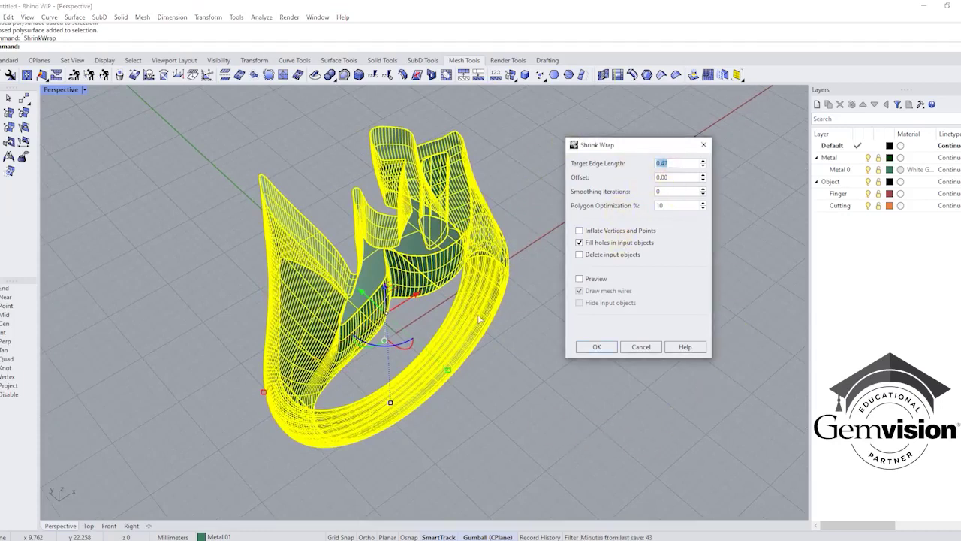
type("0.05")
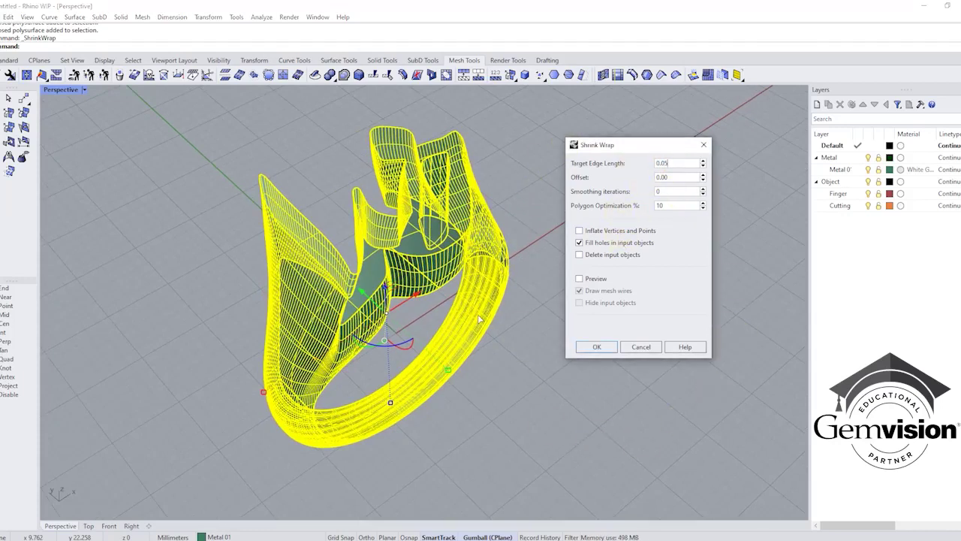
left_click(681, 177)
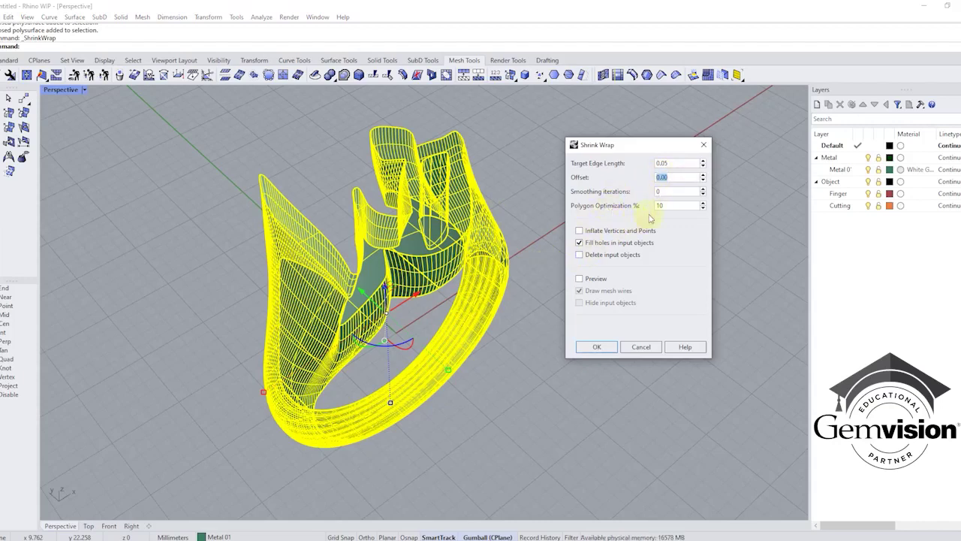
left_click(674, 208)
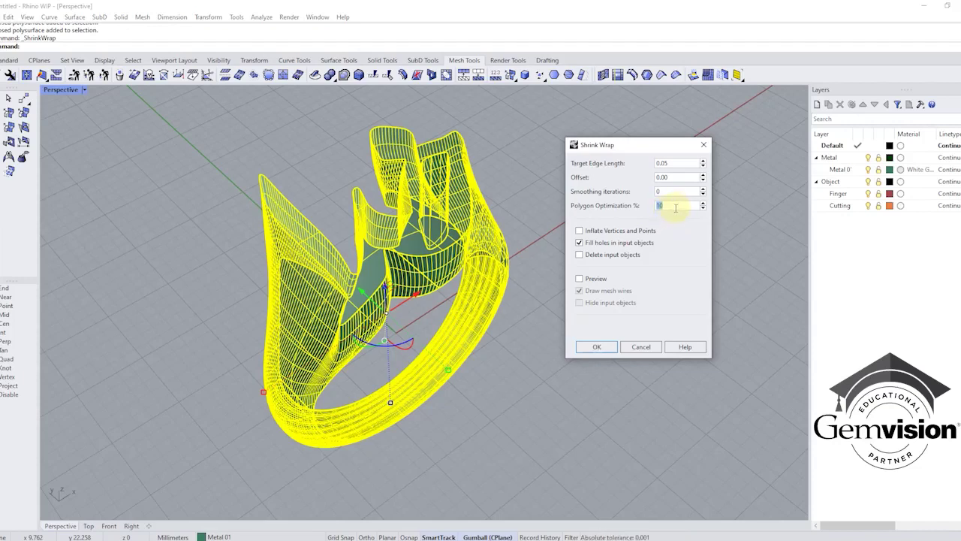
left_click(678, 207)
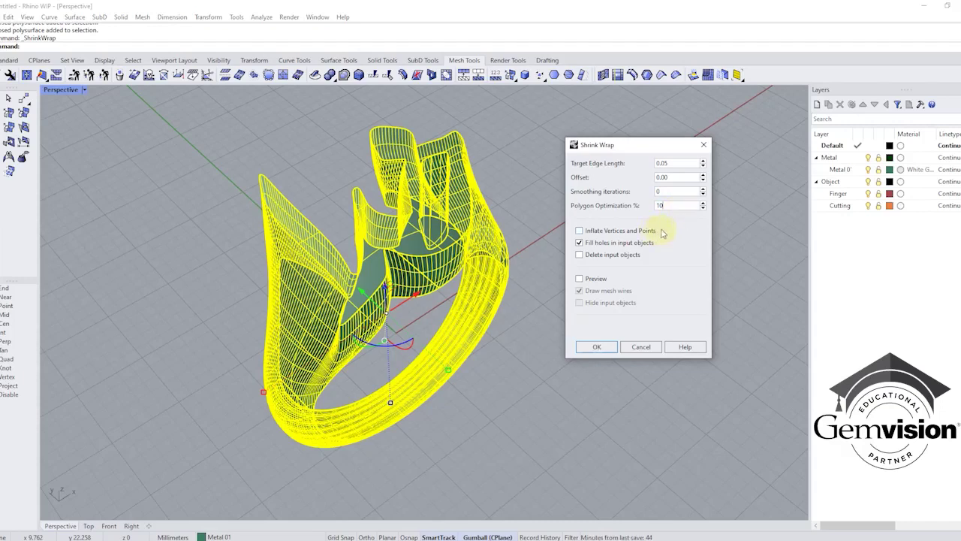
left_click(605, 244)
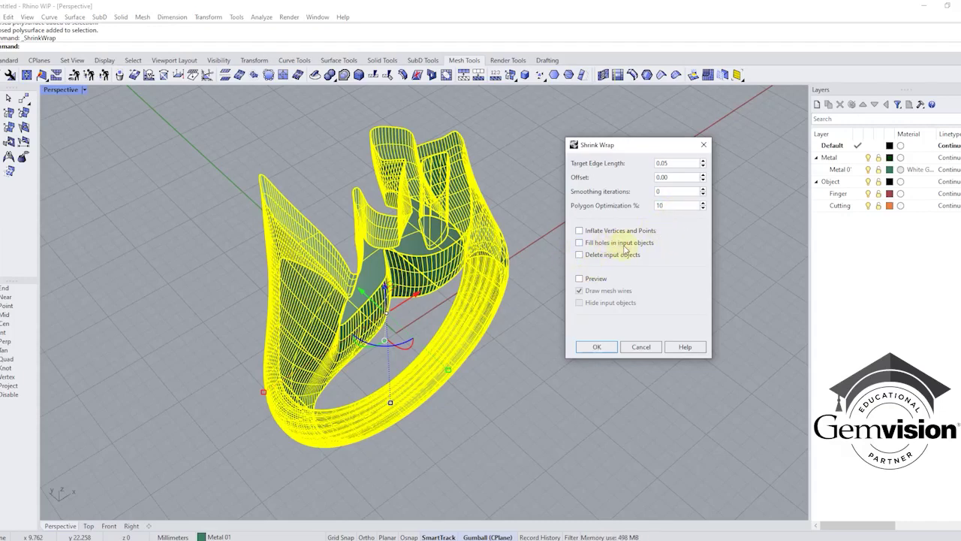
left_click(579, 279)
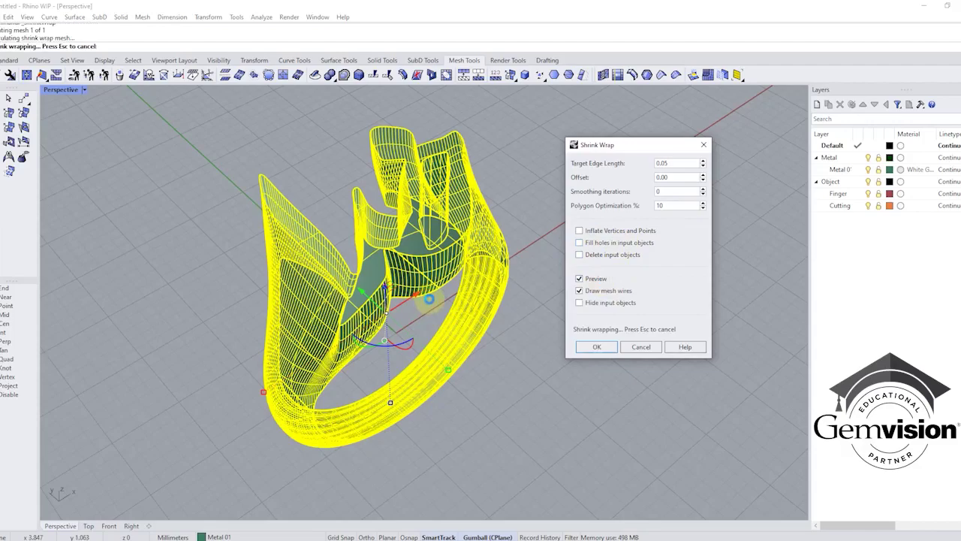
scroll(443, 297, "up", 5)
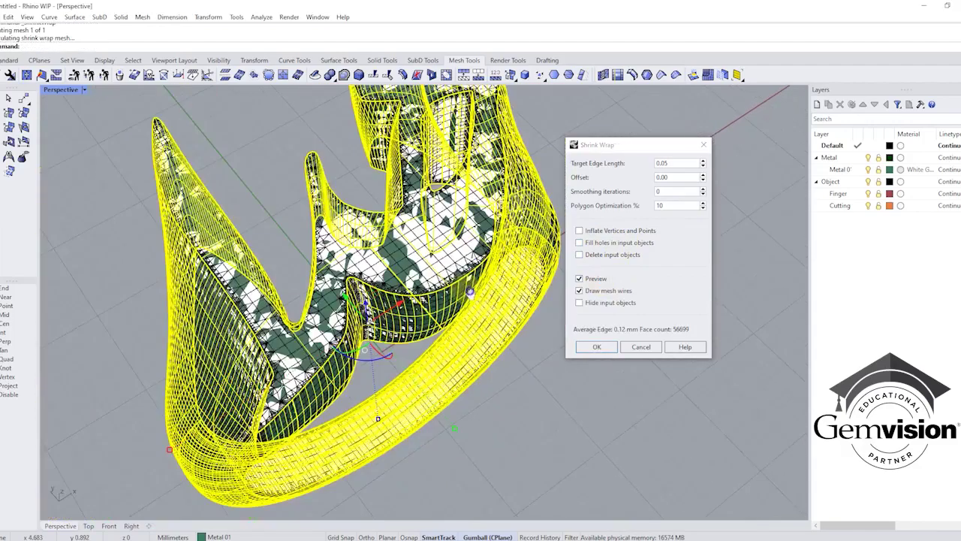
right_click_drag(470, 292, 482, 297, "shift")
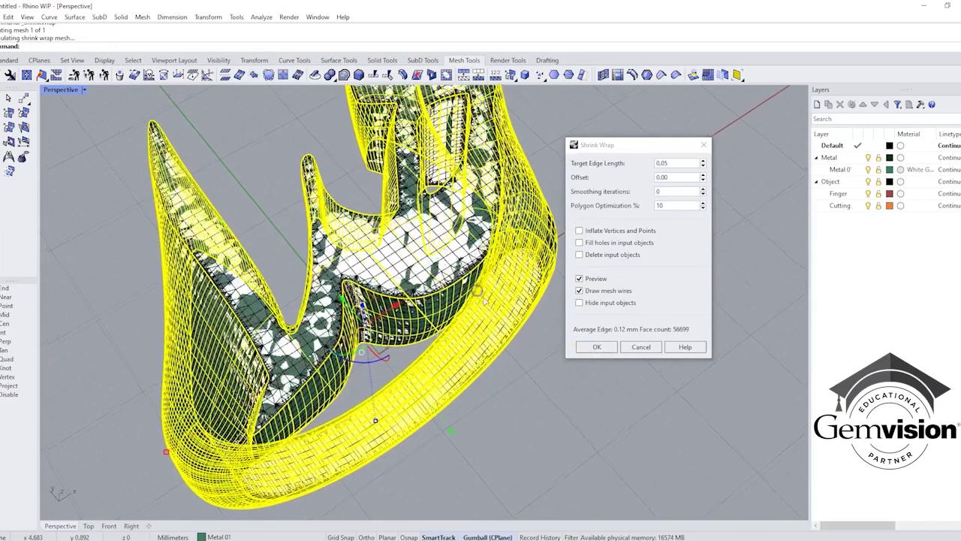
left_click(601, 346)
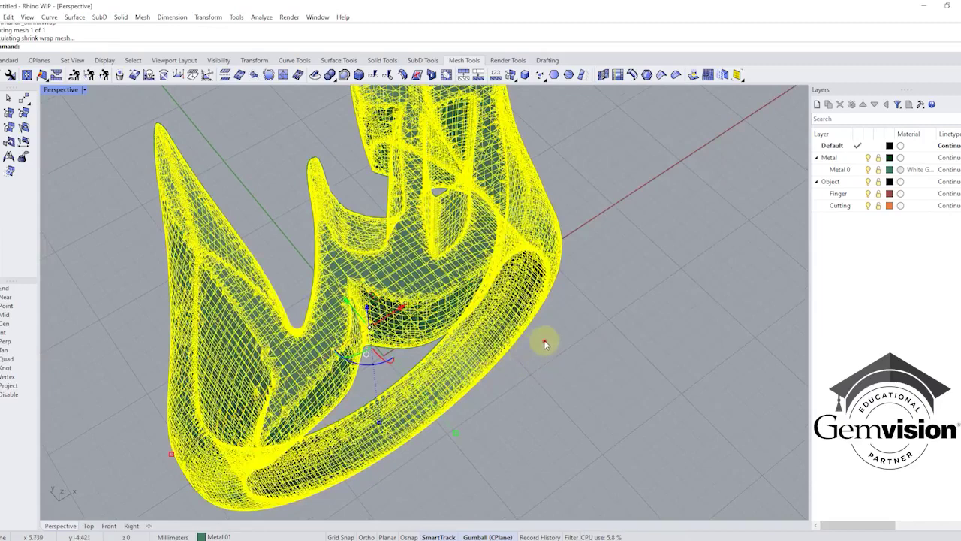
Select the original ring polysurface and hide it, leaving the shrink-wrap mesh.
left_click(436, 276)
left_click(459, 304)
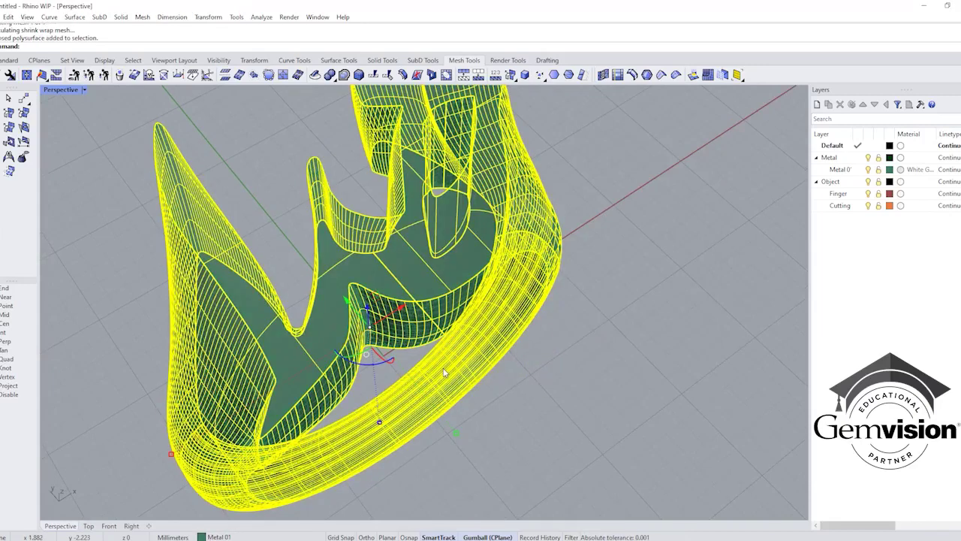
right_click(444, 371)
Examine the shrink-wrap ring mesh from several angles in the Arctic display mode.
scroll(460, 271, "down", 5)
right_click_drag(430, 252, 495, 289)
scroll(460, 271, "up", 4)
right_click(58, 91)
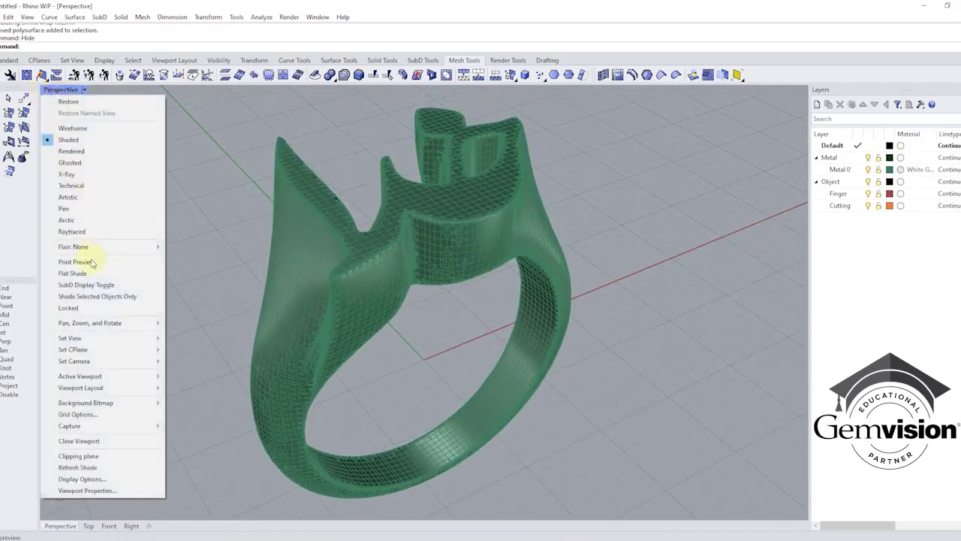
left_click(88, 220)
right_click_drag(405, 241, 440, 230)
right_click_drag(383, 273, 440, 285)
Return the viewport to Shaded display and inspect the mesh wires on the ring's inside and top.
left_click(83, 92)
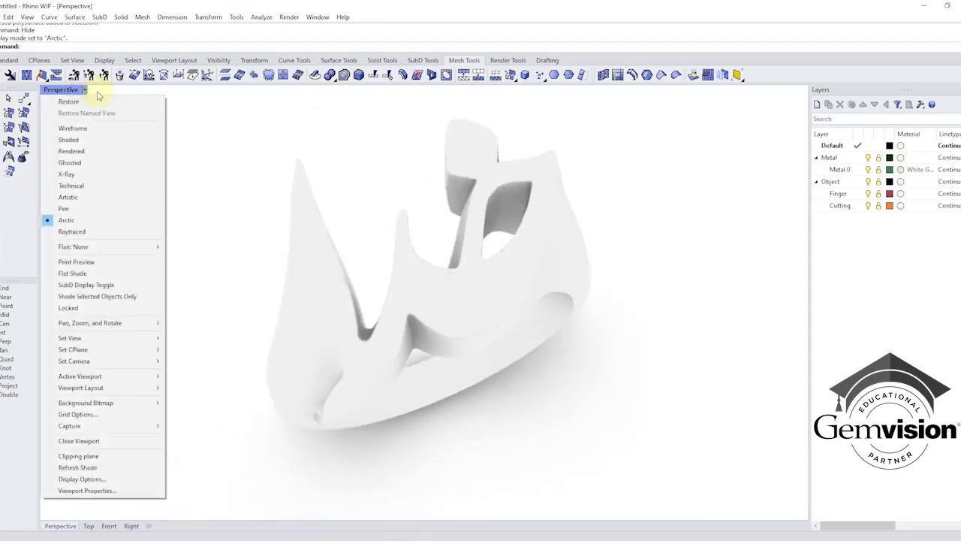
left_click(86, 140)
scroll(480, 328, "up", 5)
mouse_move(482, 308)
right_mouse_down()
mouse_move(479, 327)
mouse_move(491, 268)
mouse_move(463, 213)
mouse_move(508, 238)
right_mouse_up()
scroll(380, 247, "down", 9)
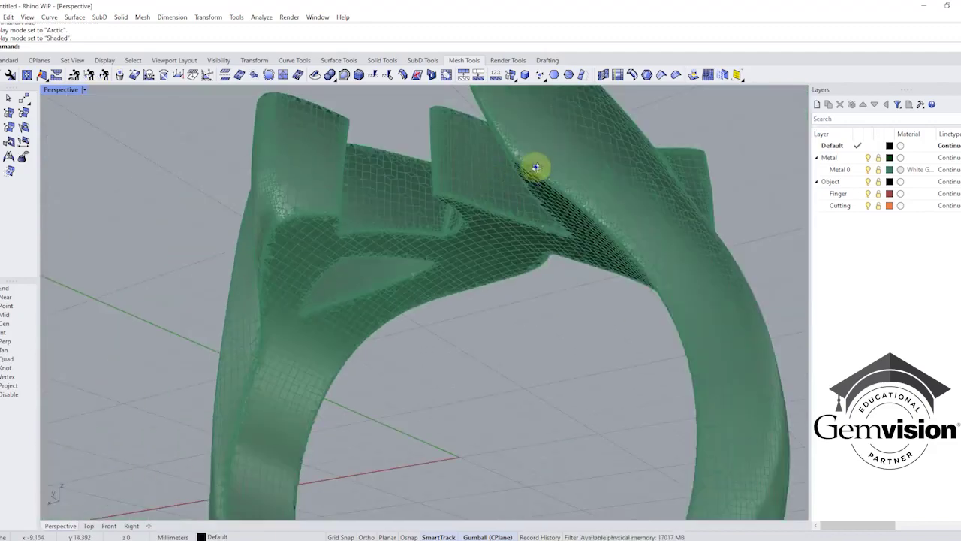
right_click_drag(534, 165, 392, 303)
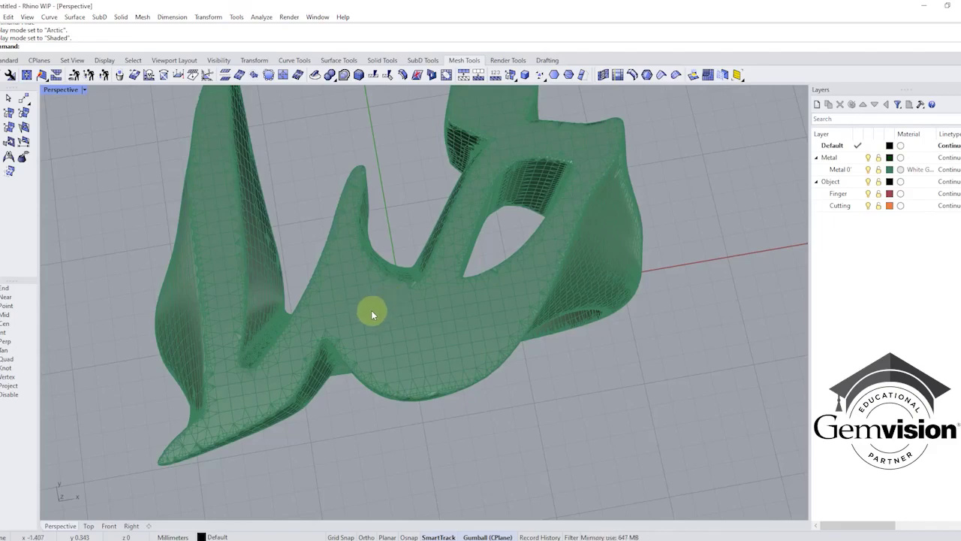
Export the shrink-wrap mesh as a Rhino 7 3D model (*.3dm) file named Ring1 in the 19112022 folder.
left_click(433, 267)
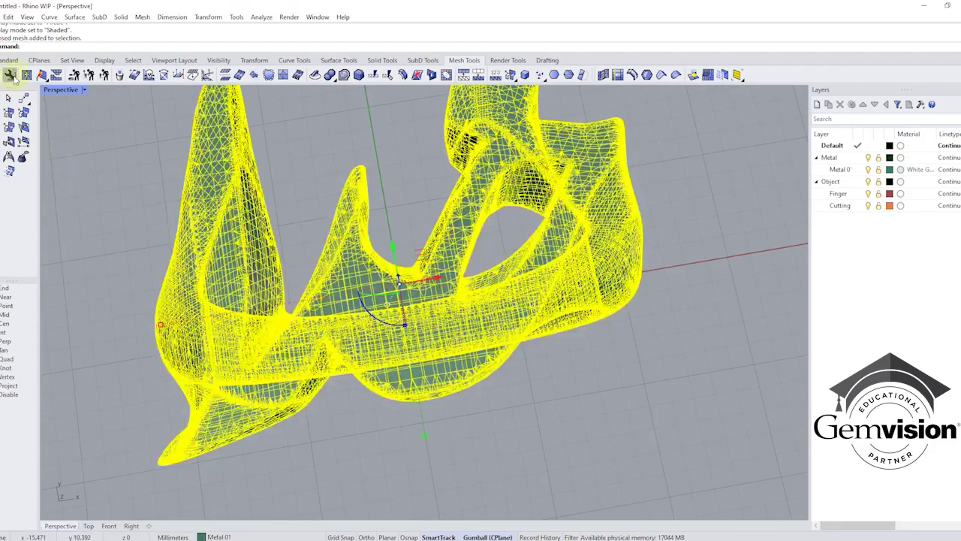
left_click(3, 16)
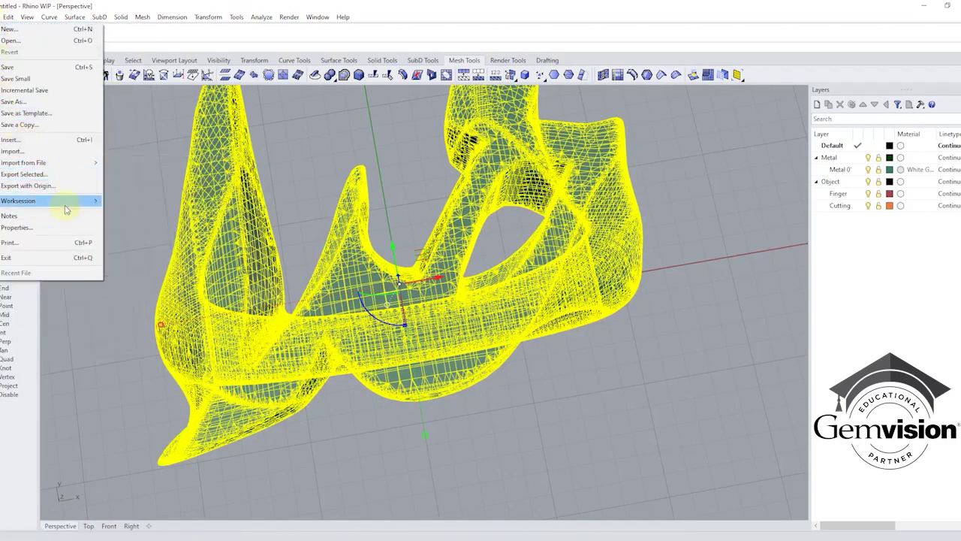
left_click(59, 174)
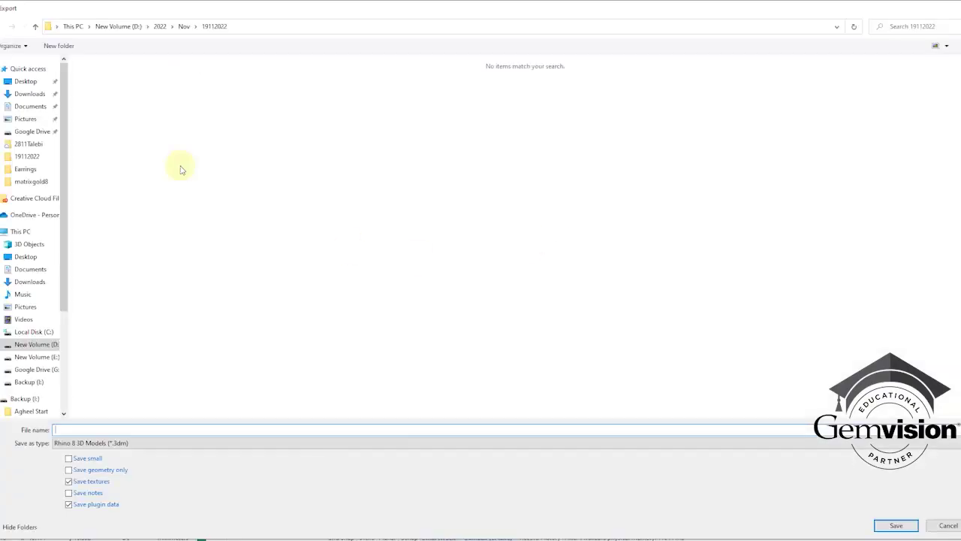
left_click(124, 443)
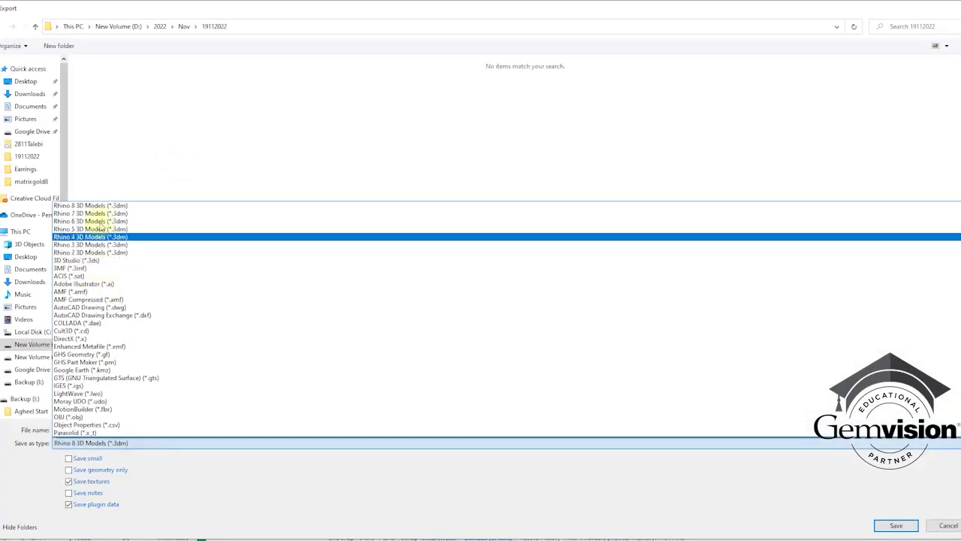
left_click(101, 214)
left_click(104, 429)
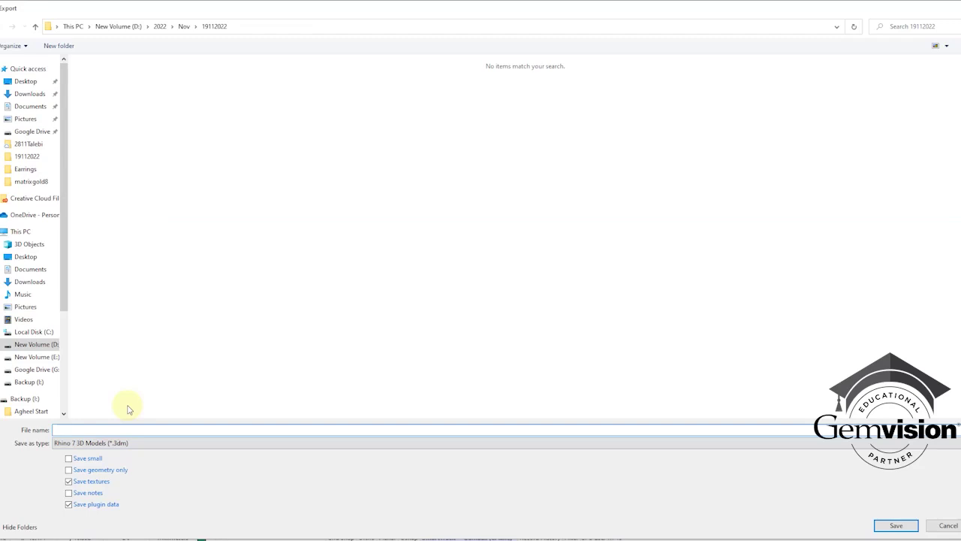
type("R")
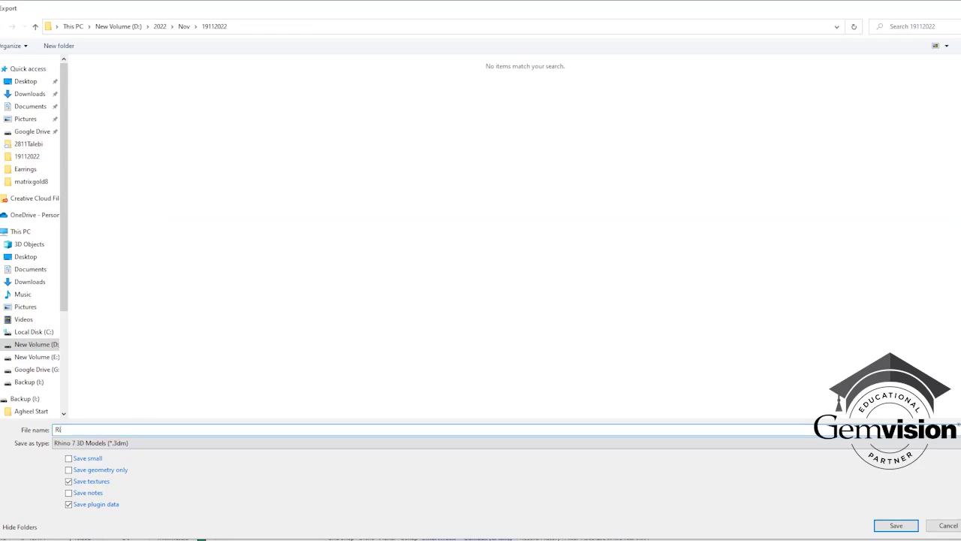
type("ing1")
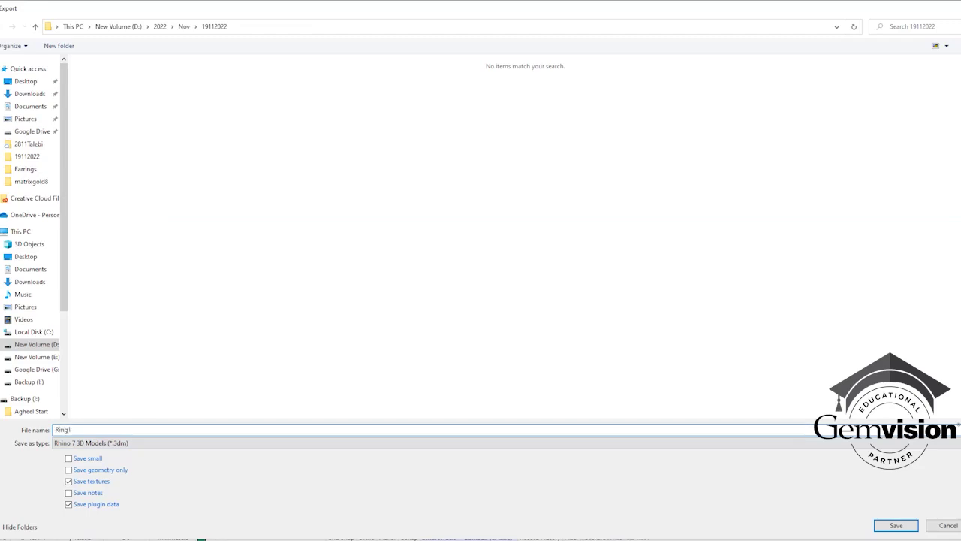
key("Return")
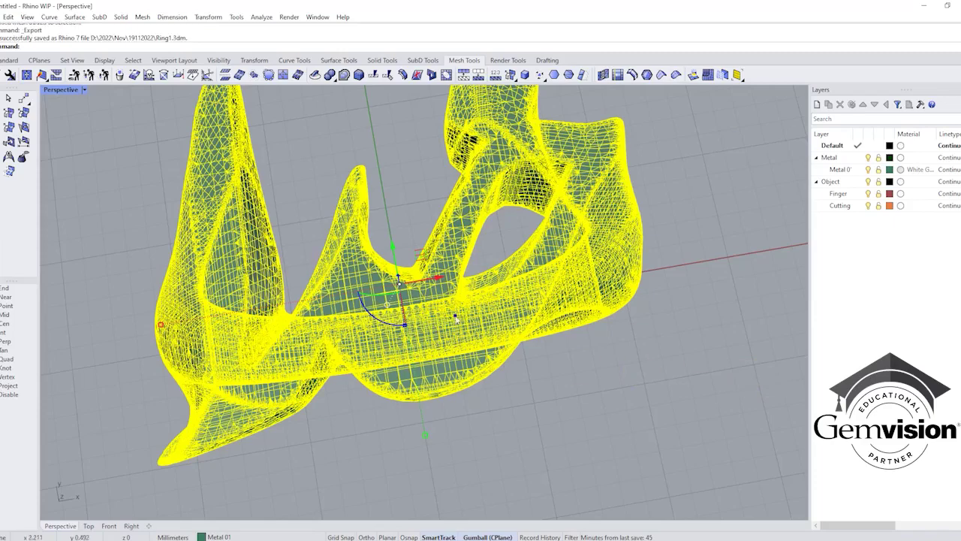
Delete the shrink-wrap mesh and show the hidden original ring objects.
right_click_drag(455, 314, 491, 282)
scroll(491, 282, "down", 5)
left_click(538, 246)
scroll(461, 288, "up", 5)
scroll(461, 287, "down", 5)
left_click(439, 263)
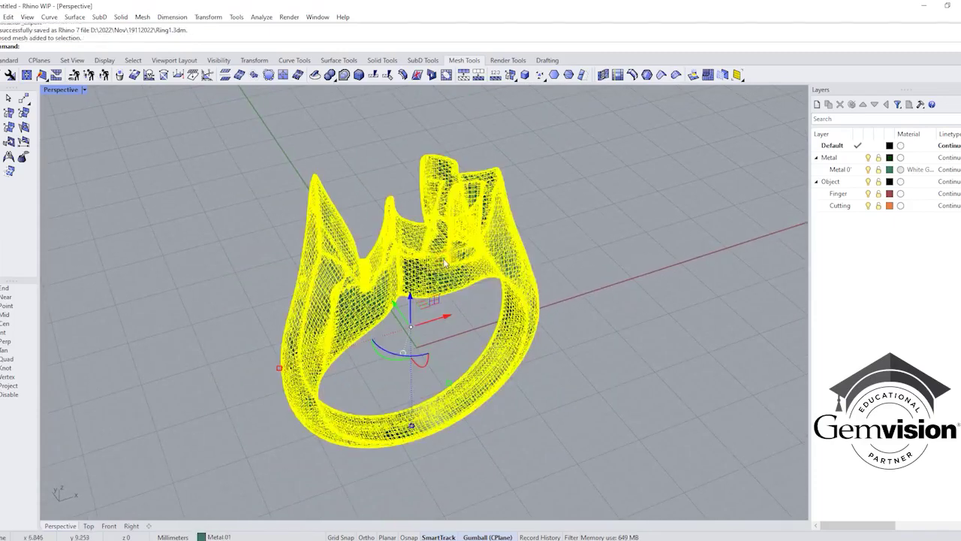
key("Delete")
type("Show")
key("Return")
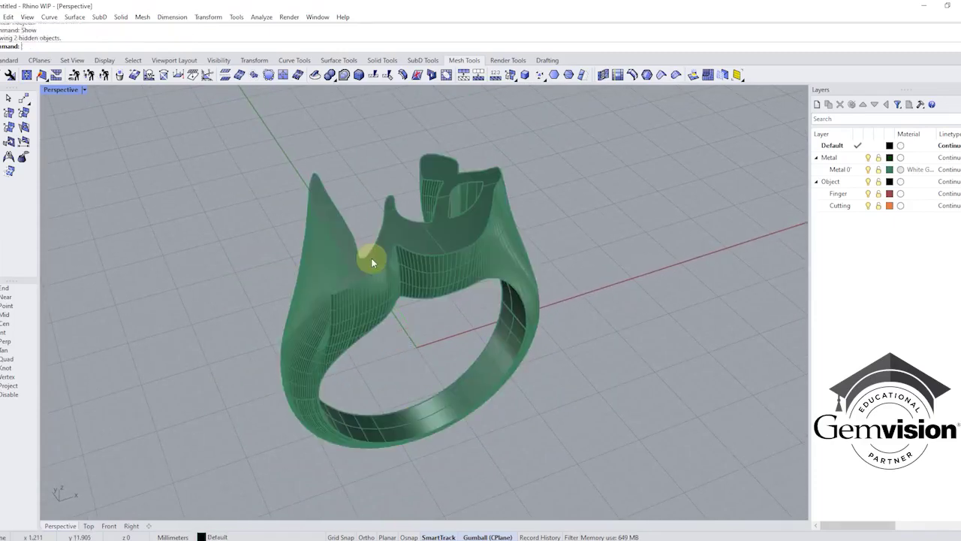
Delete the extra object overlapping the restored ring, keeping only the ring polysurface.
right_click_drag(375, 279, 394, 182)
left_click(432, 261)
left_click(475, 307)
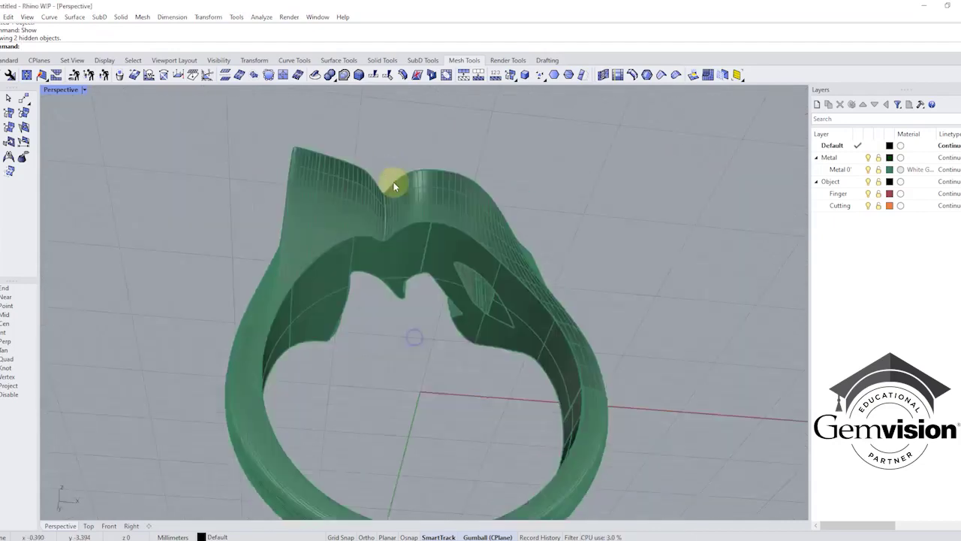
scroll(503, 376, "up", 3)
left_click(504, 376)
key("Delete")
Try ShrinkWrap on the ring polysurface with an offset of -0.6, turning on preview and hiding the input objects.
scroll(481, 323, "down", 6)
right_click_drag(494, 202, 481, 337)
scroll(455, 330, "up", 4)
left_click(462, 347)
scroll(462, 347, "down", 2)
left_click(467, 342)
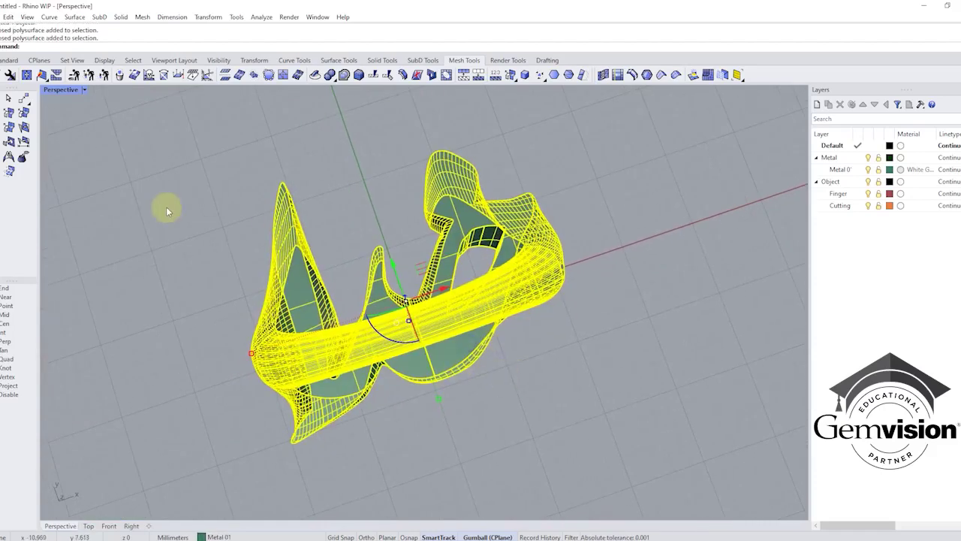
left_click(343, 74)
right_click_drag(506, 357, 792, 266)
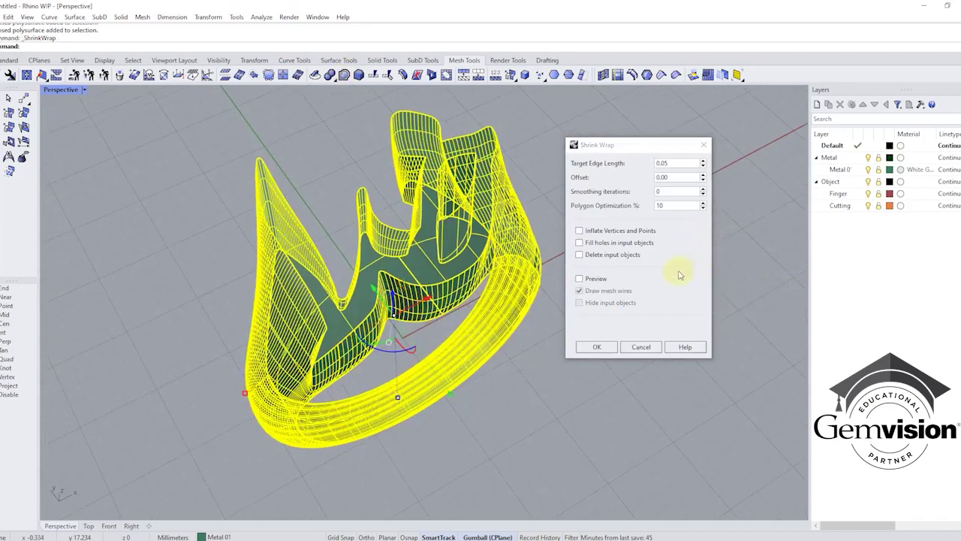
left_click(681, 177)
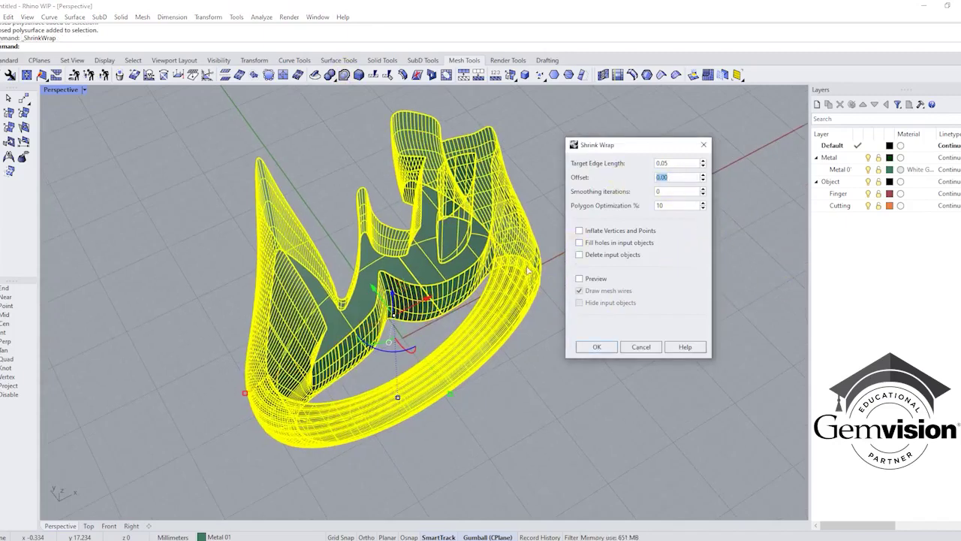
type("-0.6")
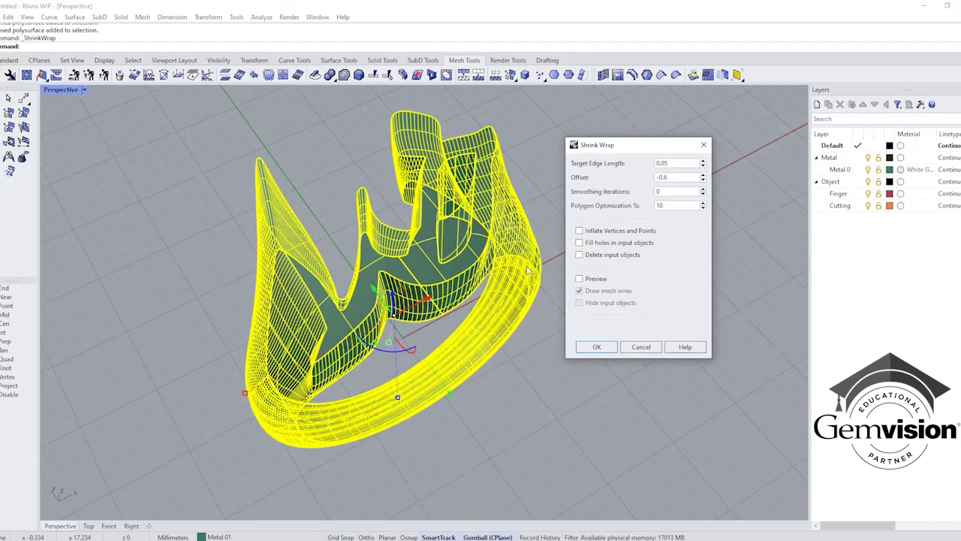
left_click(601, 279)
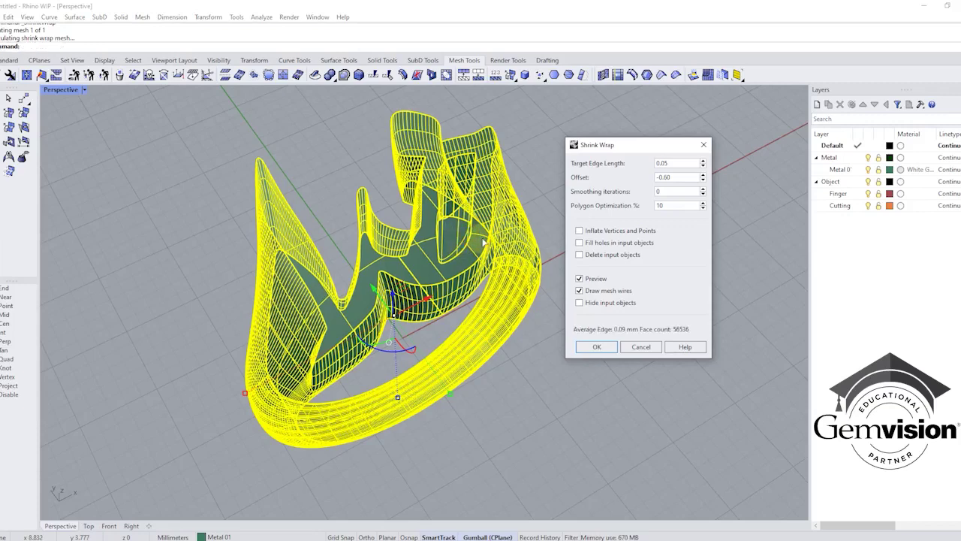
left_click(579, 301)
Inspect the previewed inward-offset mesh around the ring and cancel ShrinkWrap.
right_click_drag(446, 307, 407, 283)
scroll(385, 256, "up", 7)
scroll(348, 301, "up", 3)
scroll(347, 301, "down", 10)
scroll(406, 338, "up", 4)
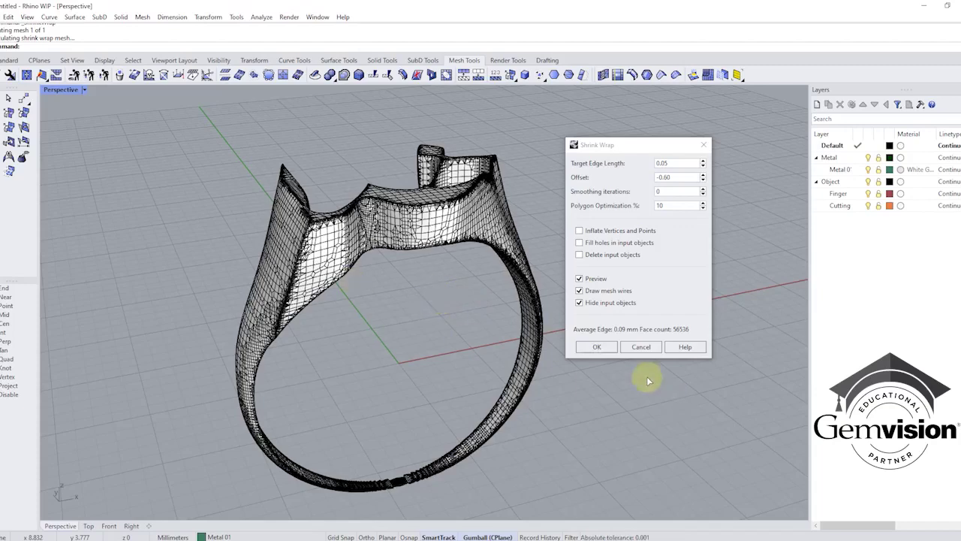
left_click(640, 346)
Extract the three inner finger-hole surfaces from the ring and join them into one polysurface.
right_click_drag(637, 317, 496, 256)
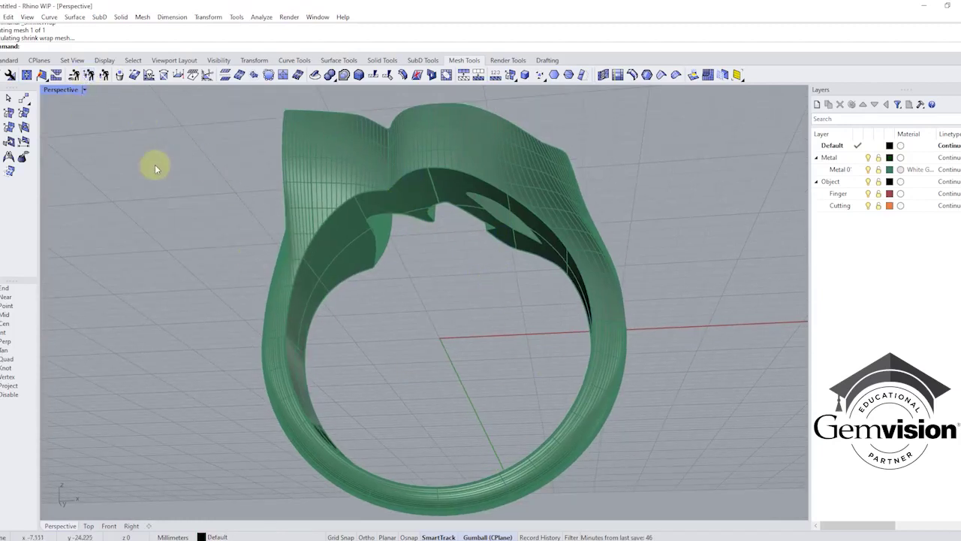
type("extra")
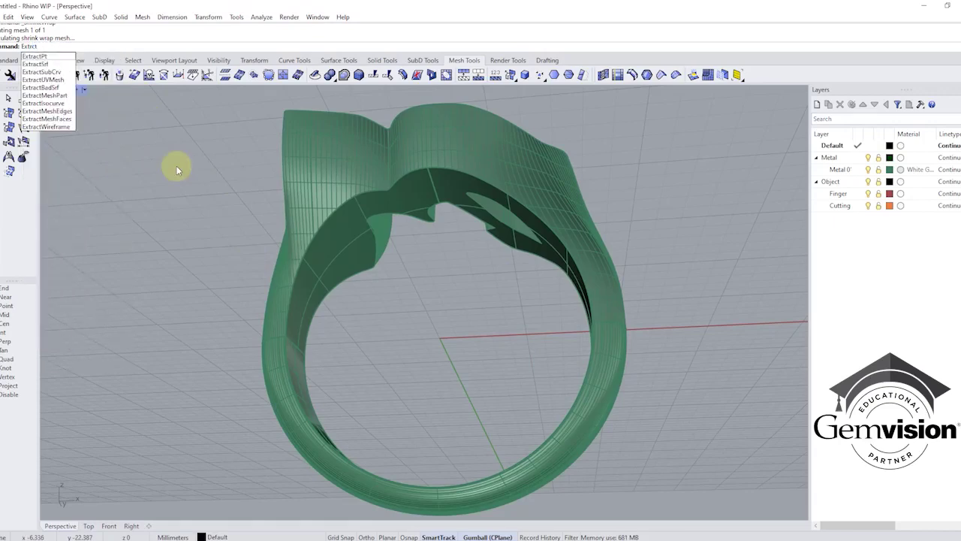
type("ctsr")
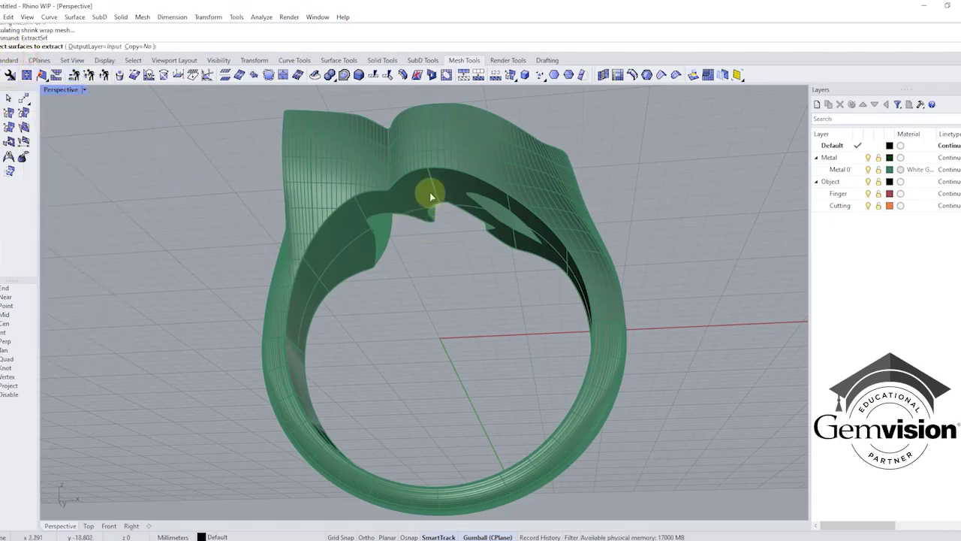
left_click(431, 195)
left_click(493, 223)
right_click_drag(437, 202, 441, 281)
left_click(552, 325)
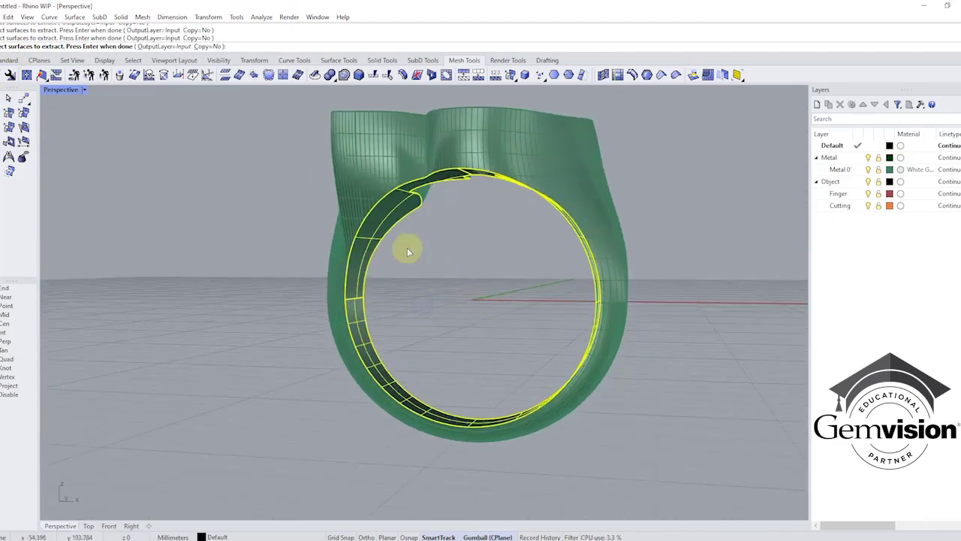
key("Return")
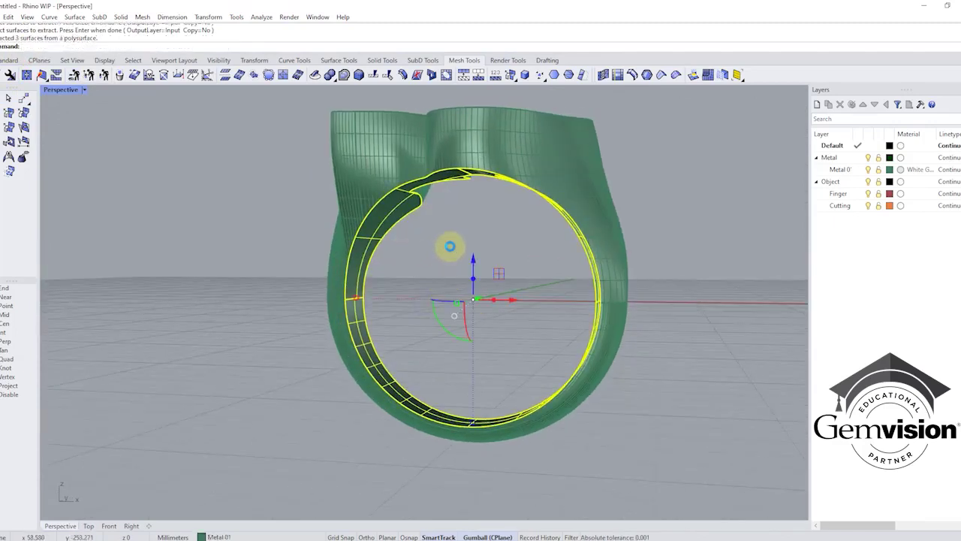
key("ctrl+j")
right_click_drag(444, 241, 448, 232)
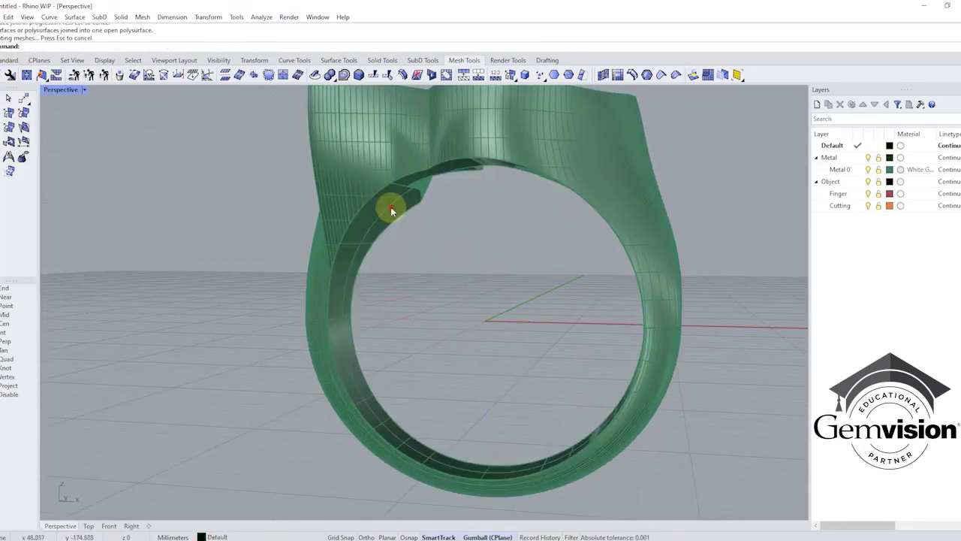
Offset the joined finger-hole surface inward by 1 mm as a solid with OffsetSrf.
left_click(393, 210)
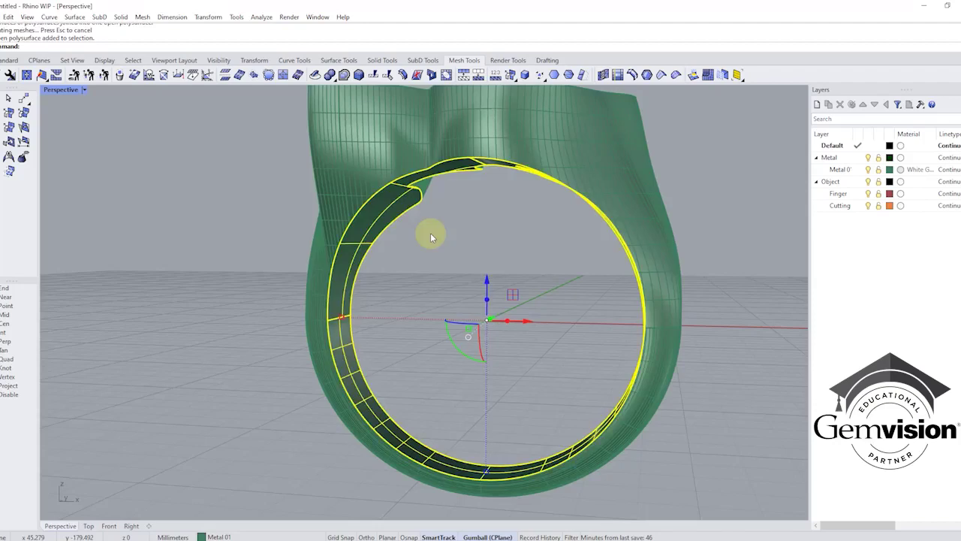
mouse_move(430, 232)
right_mouse_down()
mouse_move(424, 185)
mouse_move(413, 239)
right_mouse_up()
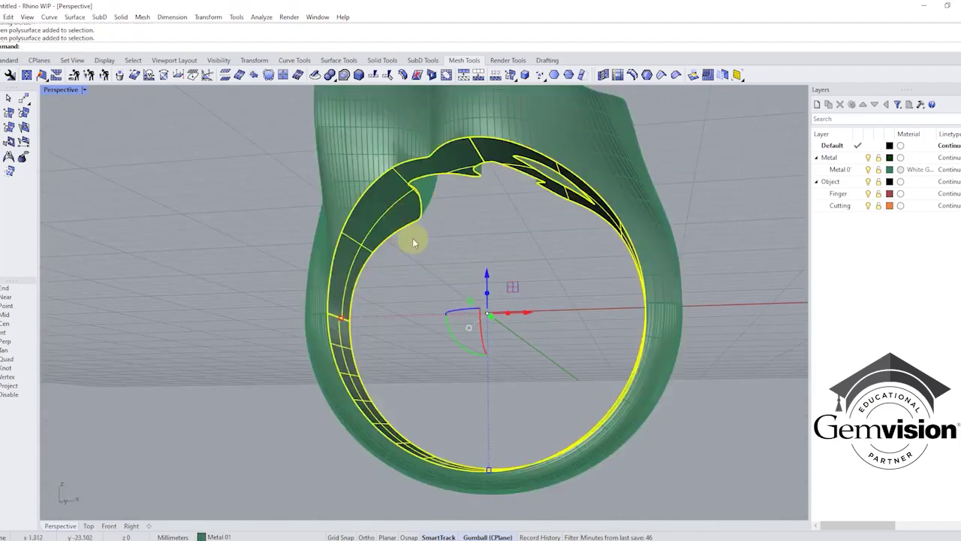
type("set")
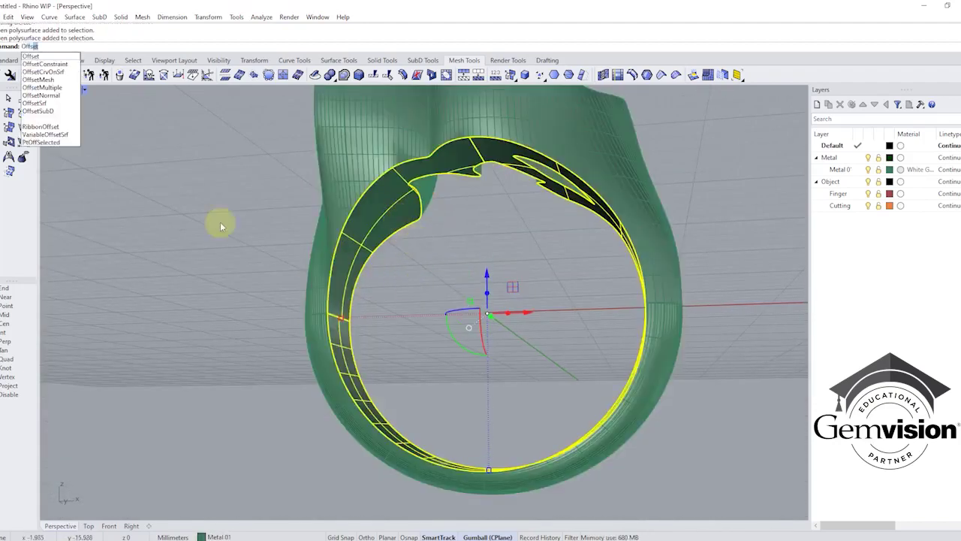
left_click(58, 103)
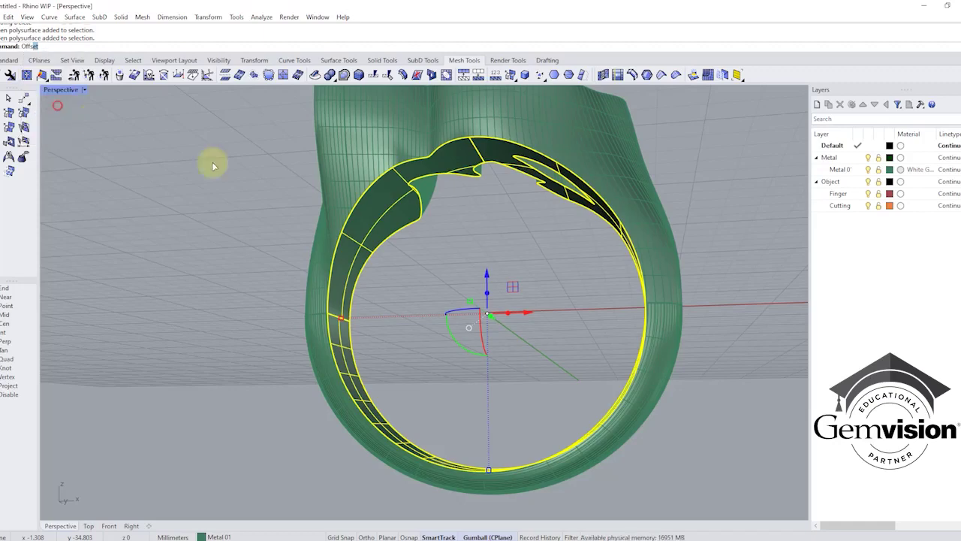
right_click_drag(431, 232, 449, 242)
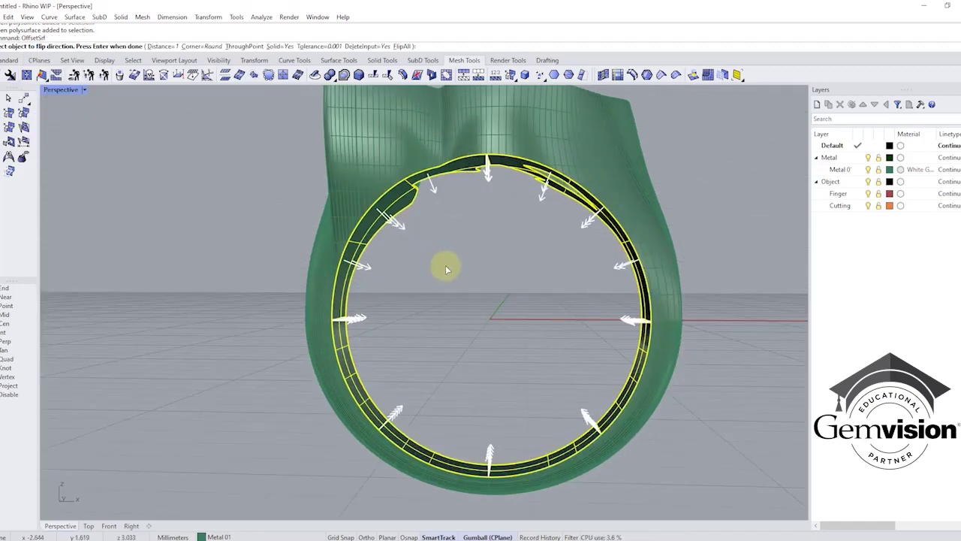
key("Return")
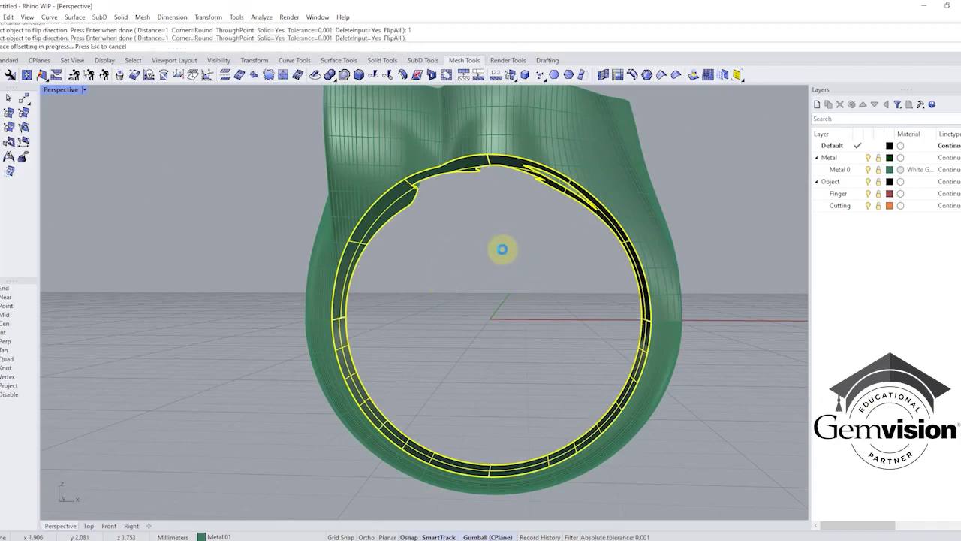
Hide the outer ring body to isolate the offset finger-hole solid.
left_click(428, 220)
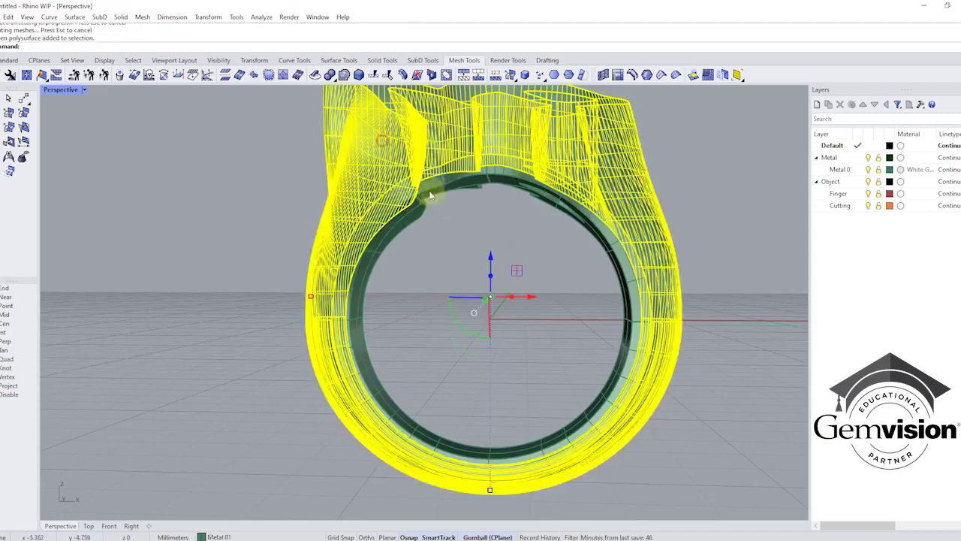
key("ctrl+h")
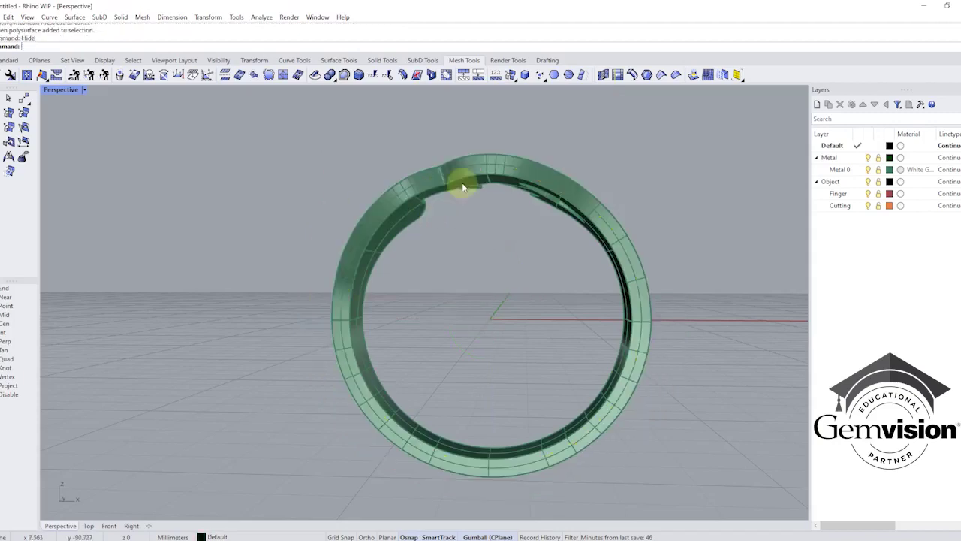
Extract the three outer surfaces of the offset finger-hole solid with ExtractSrf and delete them.
right_click_drag(457, 183, 571, 289)
middle_click(107, 48)
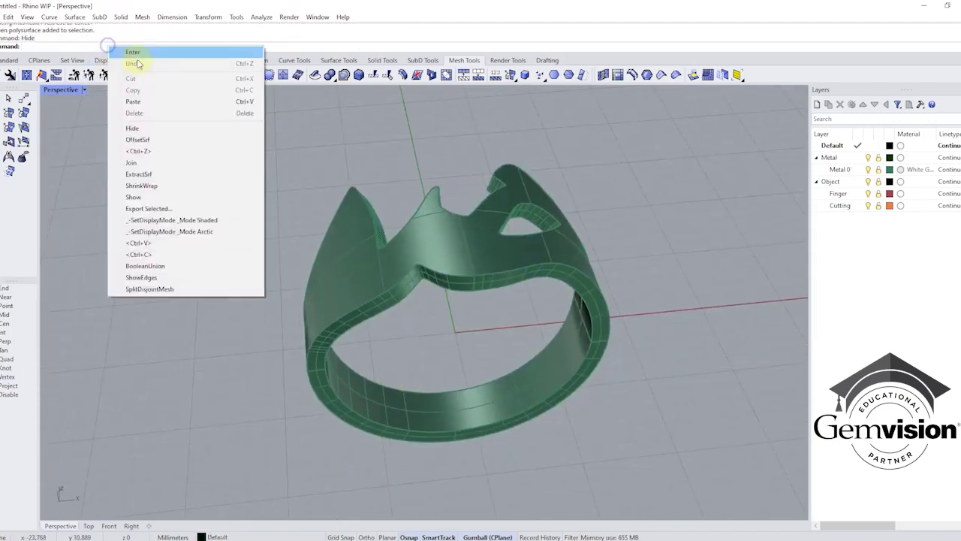
left_click(141, 174)
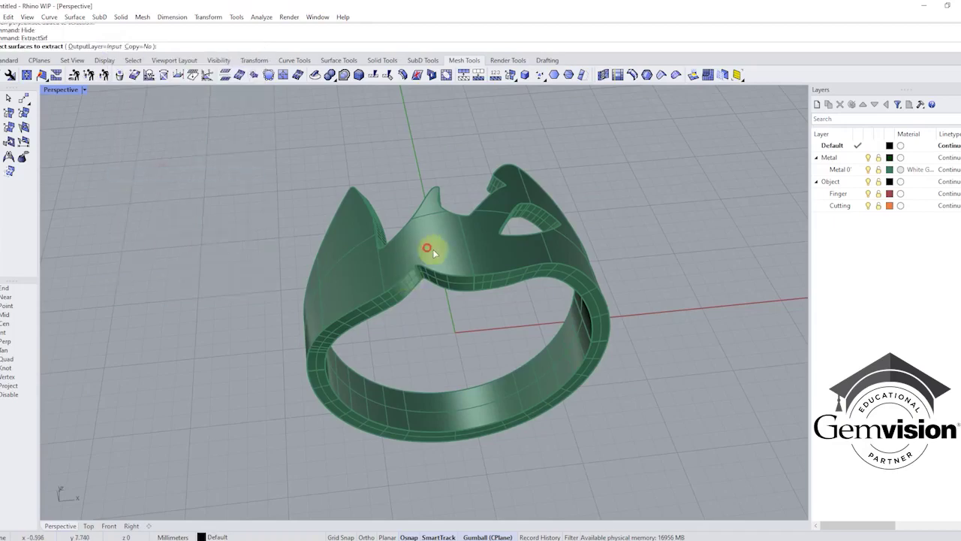
left_click(435, 251)
right_click_drag(517, 258, 547, 280)
key("Return")
key("Delete")
right_click_drag(443, 283, 454, 291)
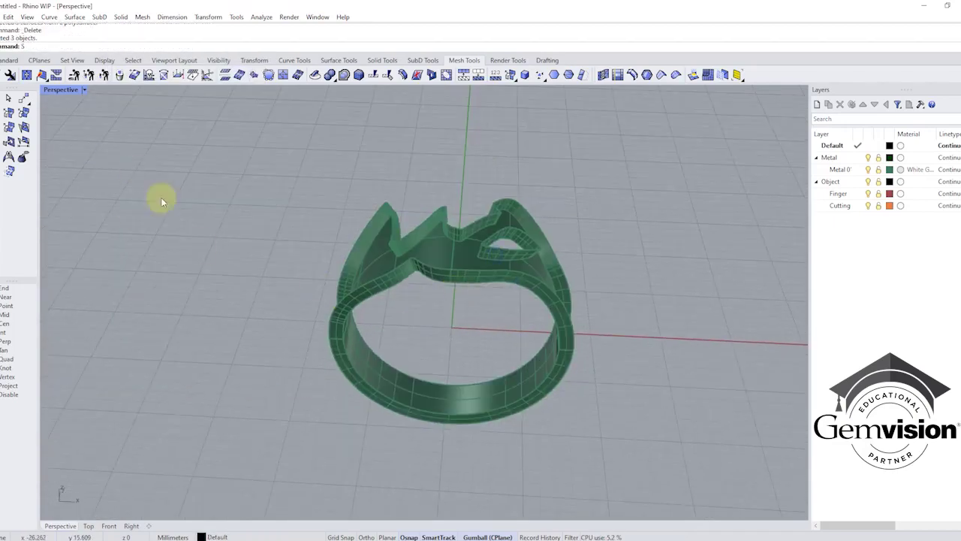
Show the hidden ring body and join it with the opened finger-hole offset into one closed polysurface.
key("Return")
scroll(271, 210, "down", 6)
left_click_drag(219, 135, 563, 443)
scroll(361, 236, "up", 4)
mouse_move(362, 228)
right_mouse_down()
mouse_move(429, 288)
mouse_move(429, 242)
mouse_move(491, 315)
right_mouse_up()
key("ctrl+j")
left_click(409, 249)
left_click(491, 315)
scroll(457, 275, "up", 4)
right_click_drag(457, 275, 440, 281, "shift")
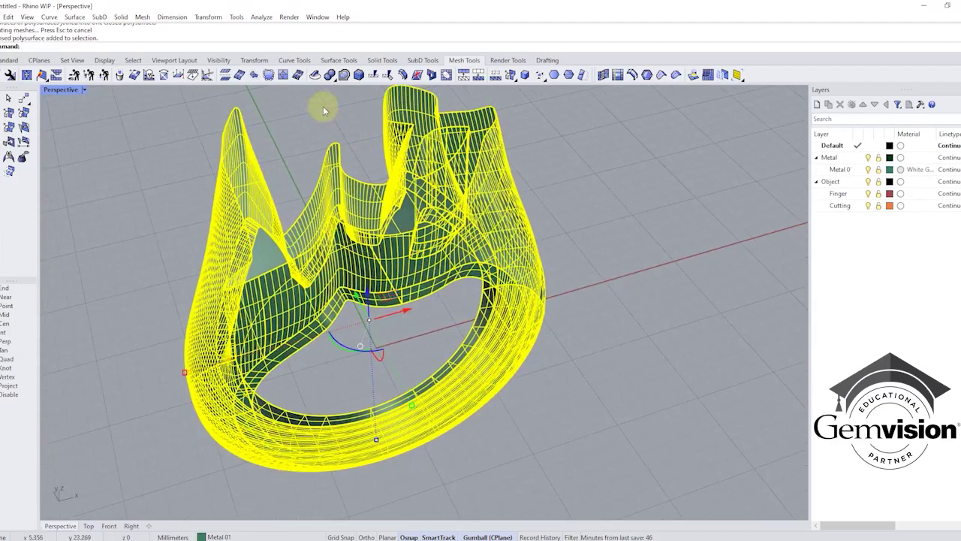
Create a ShrinkWrap mesh of the joined ring with -0.60 offset and 0.05 target edge length, previewing it with input objects hidden.
left_click(339, 74)
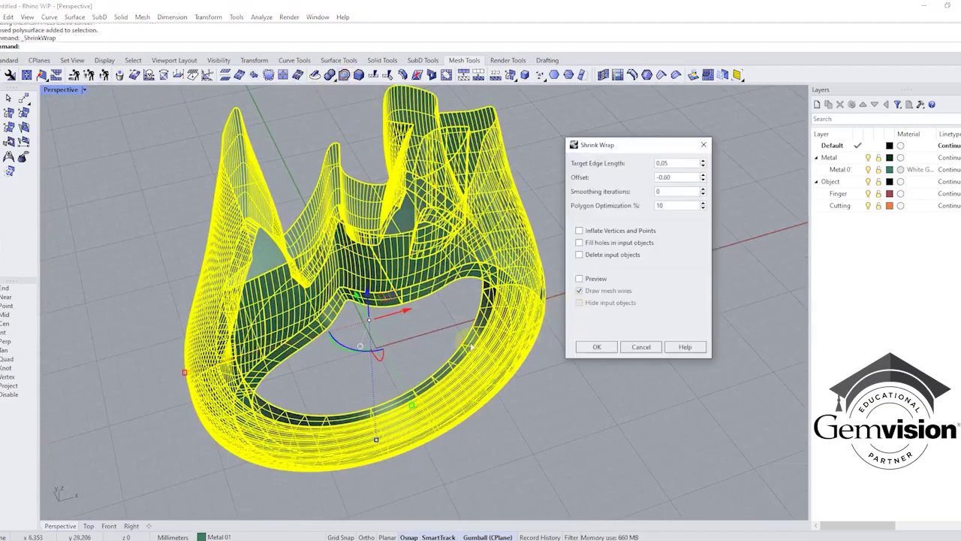
right_click_drag(464, 339, 469, 311)
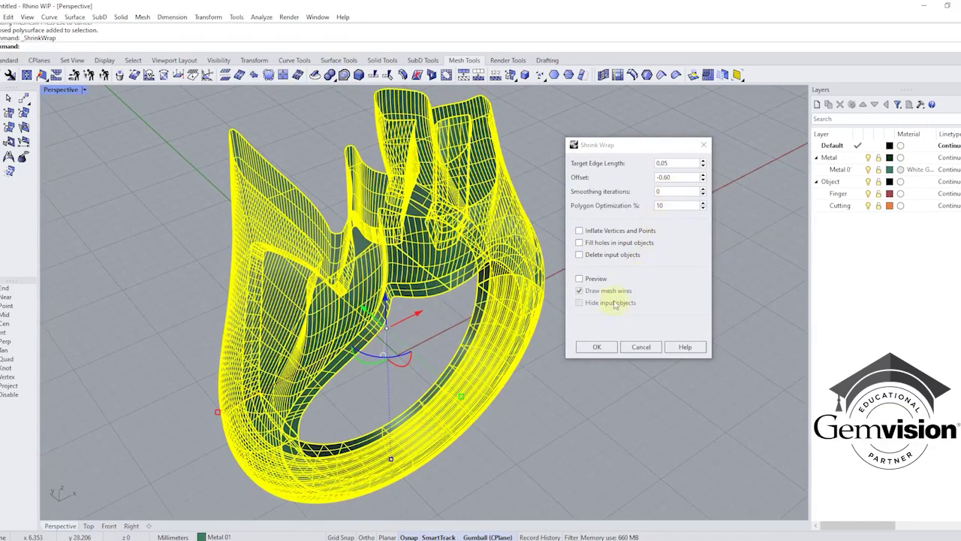
left_click(597, 279)
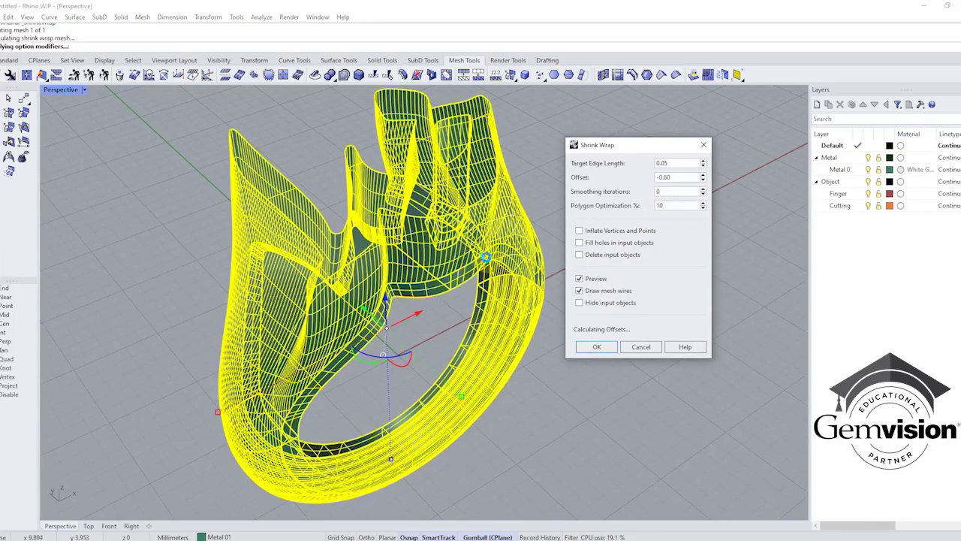
left_click(578, 302)
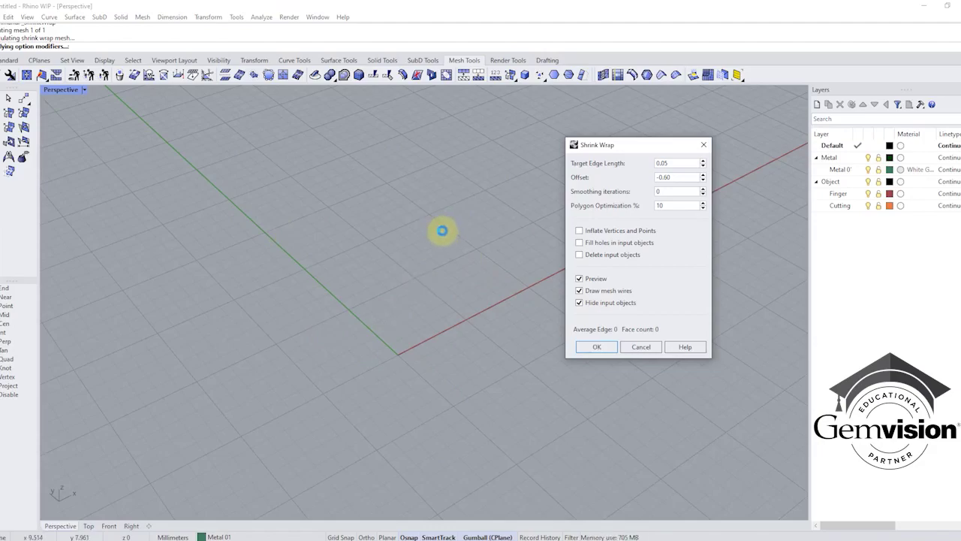
right_click_drag(486, 344, 570, 360)
left_click(598, 347)
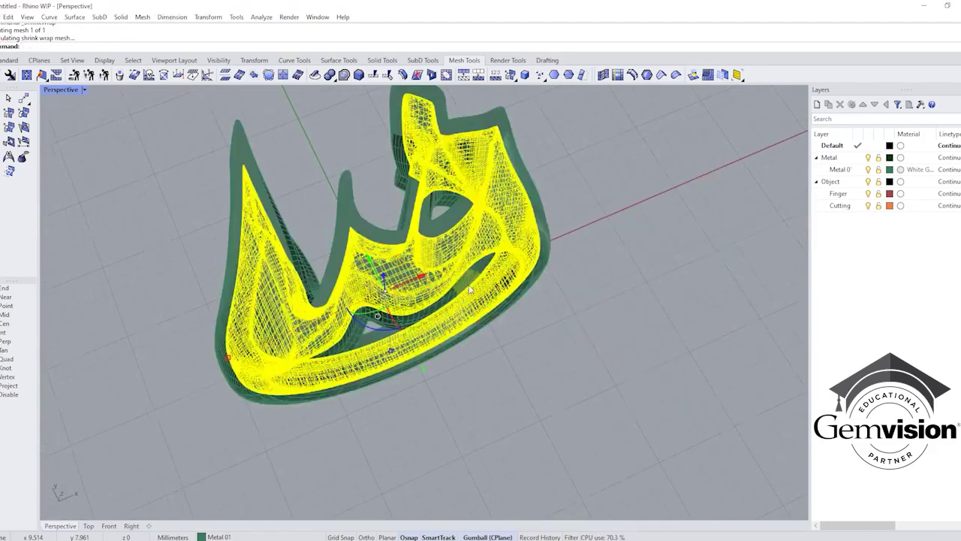
Delete the joined ring polysurface around the ShrinkWrap result to isolate the inward-offset mesh.
right_click_drag(511, 316, 487, 241)
scroll(487, 242, "up", 2)
left_click(553, 233)
left_click(523, 189)
key("Delete")
scroll(578, 223, "down", 4)
right_click_drag(578, 222, 488, 204)
Export the selected inward-offset mesh as shell.3dm in Rhino 7 3D Models format.
left_click(504, 221)
left_click(8, 16)
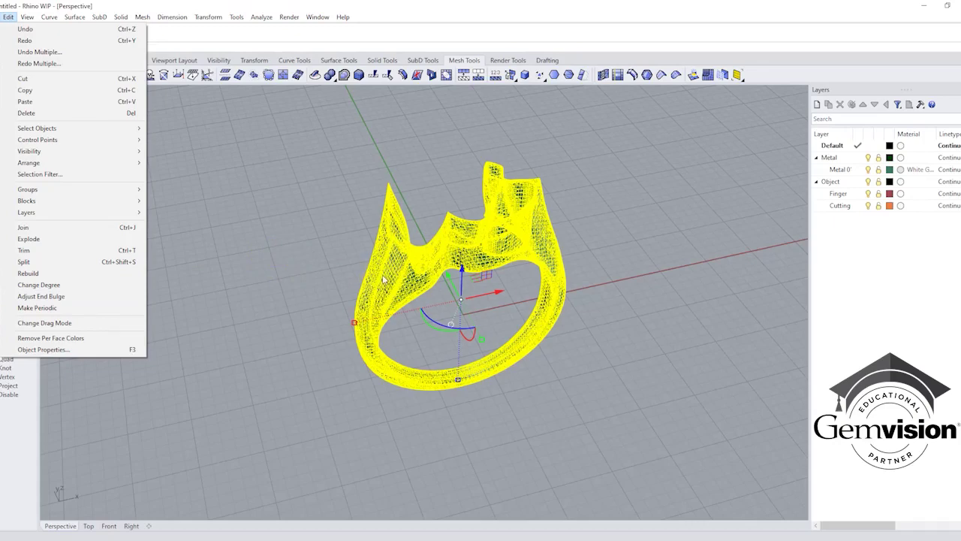
left_click(364, 172)
left_click(398, 251)
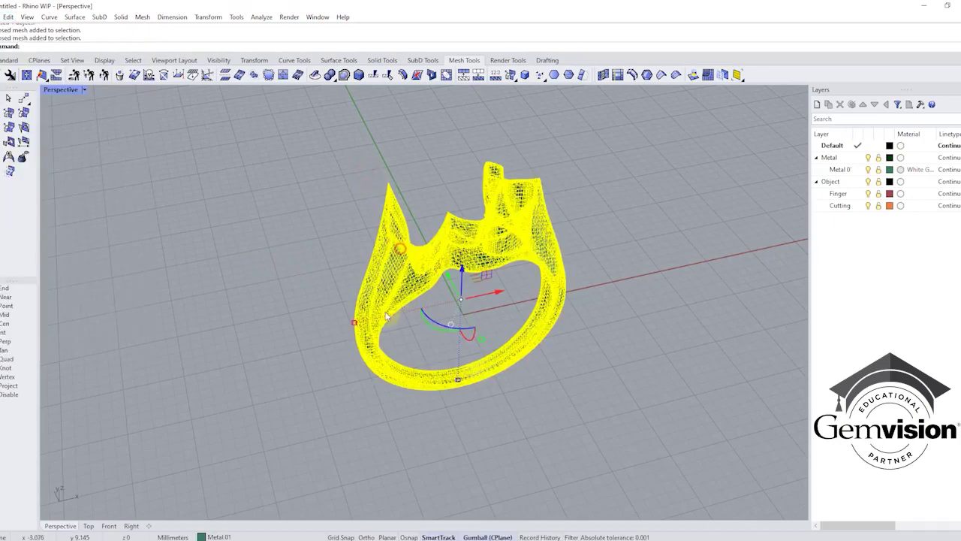
left_click(6, 17)
mouse_move(1, 17)
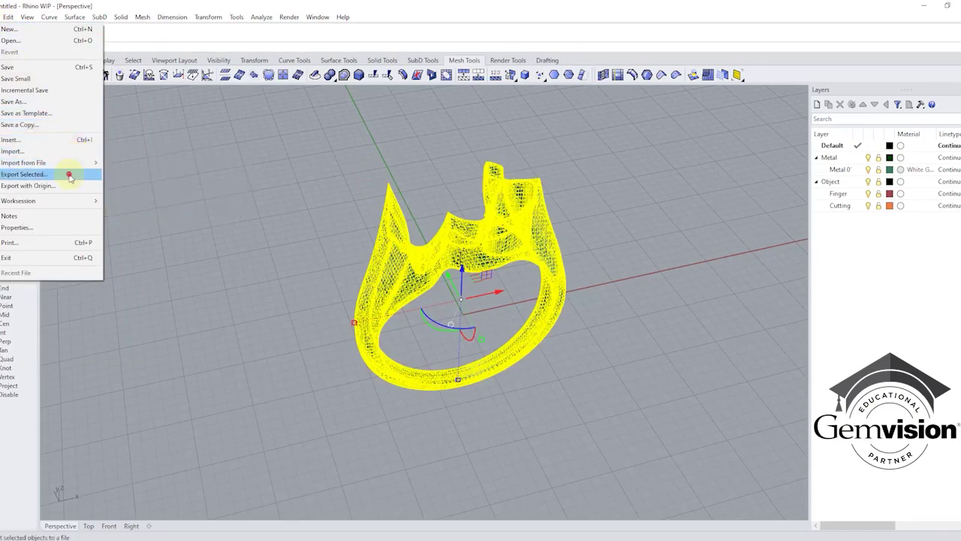
left_click(69, 173)
left_click(128, 156)
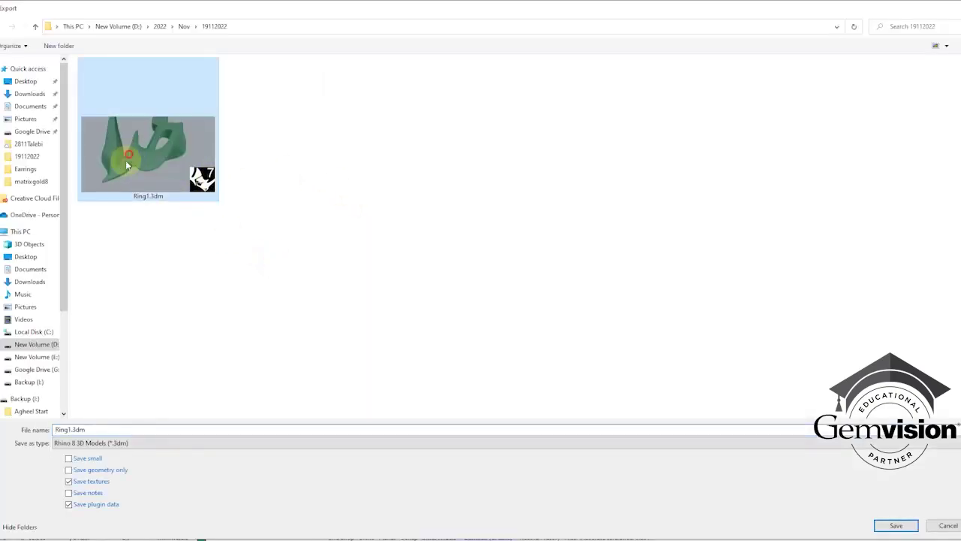
double_click(89, 430)
key("BackSpace")
key("BackSpace")
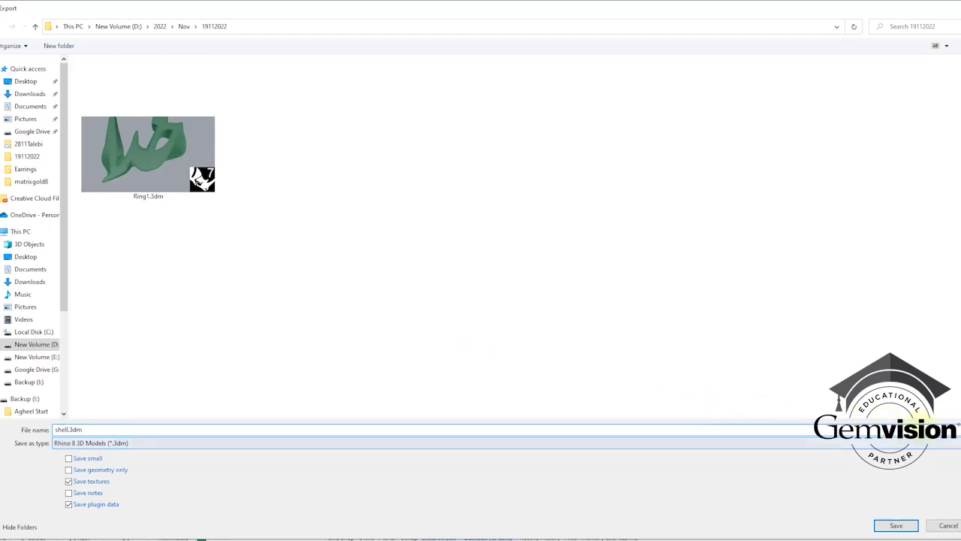
left_click(131, 443)
left_click(107, 216)
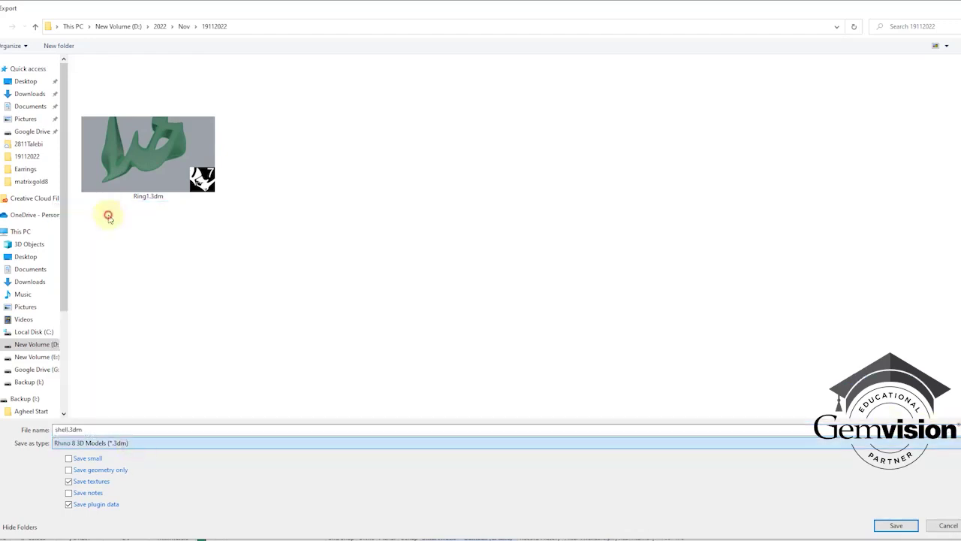
left_click(897, 526)
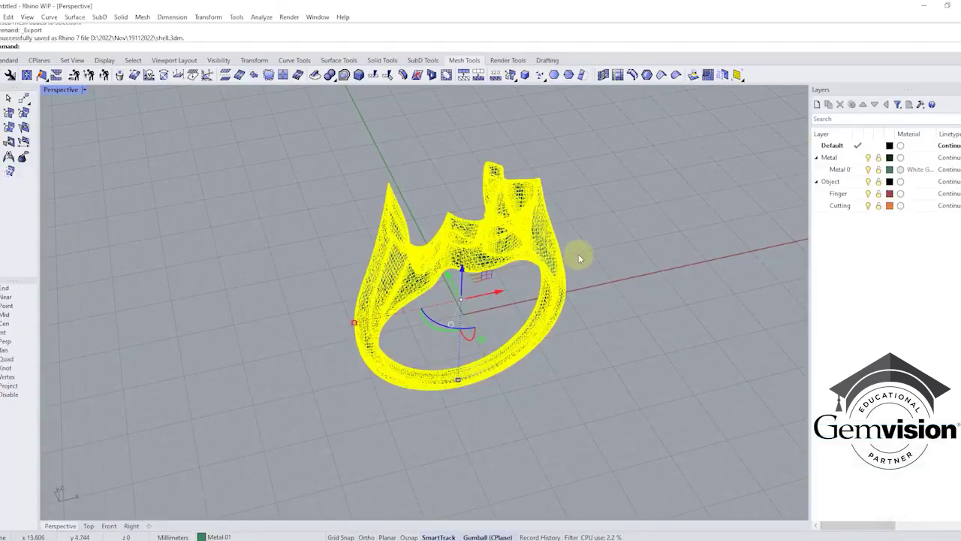
Undo the ShrinkWrap, join and finger-hole offset operations back to the original ring.
left_click(578, 255)
right_click_drag(563, 268, 584, 278)
key("ctrl+z")
key("ctrl+z")
right_click_drag(590, 348, 621, 259)
key("ctrl+z")
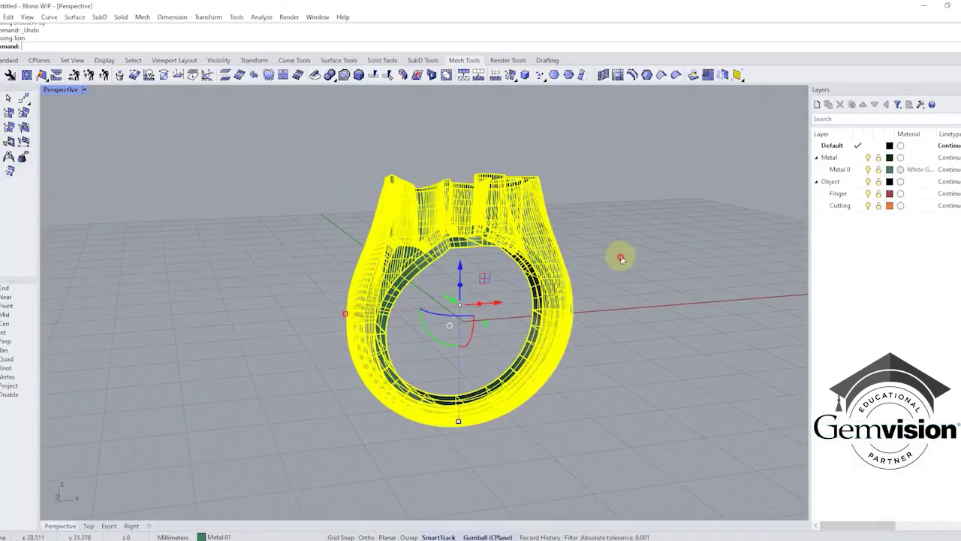
left_click(621, 258)
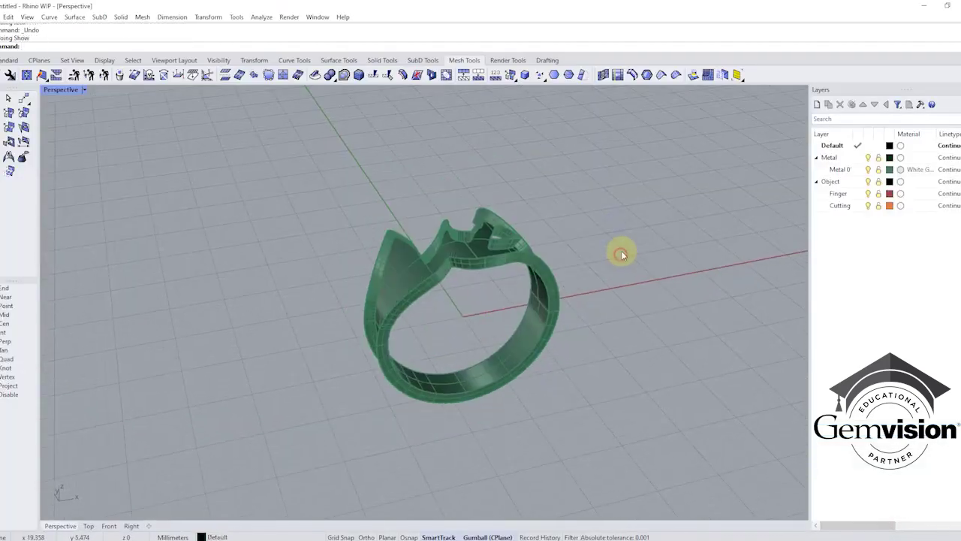
key("ctrl+z")
key("ctrl+z")
key("ctrl+z")
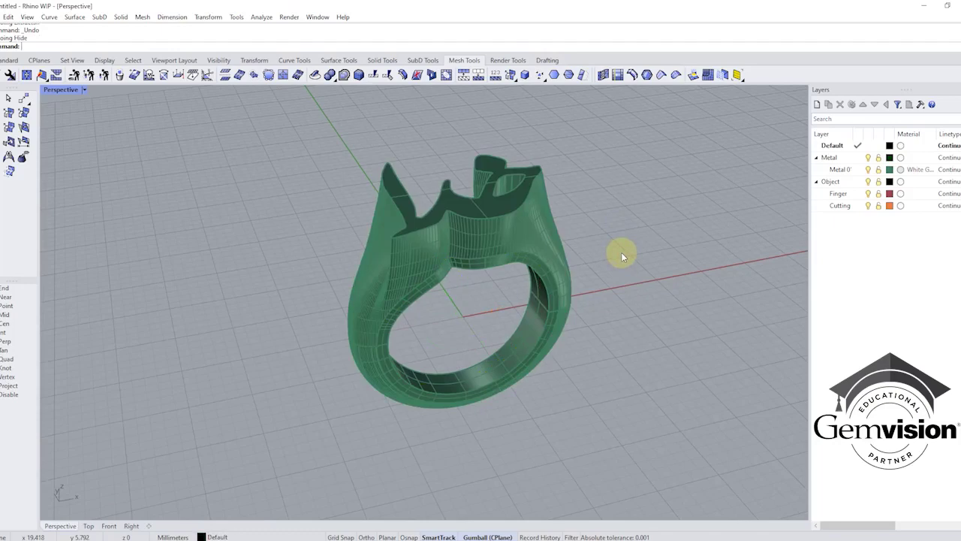
right_click(621, 255)
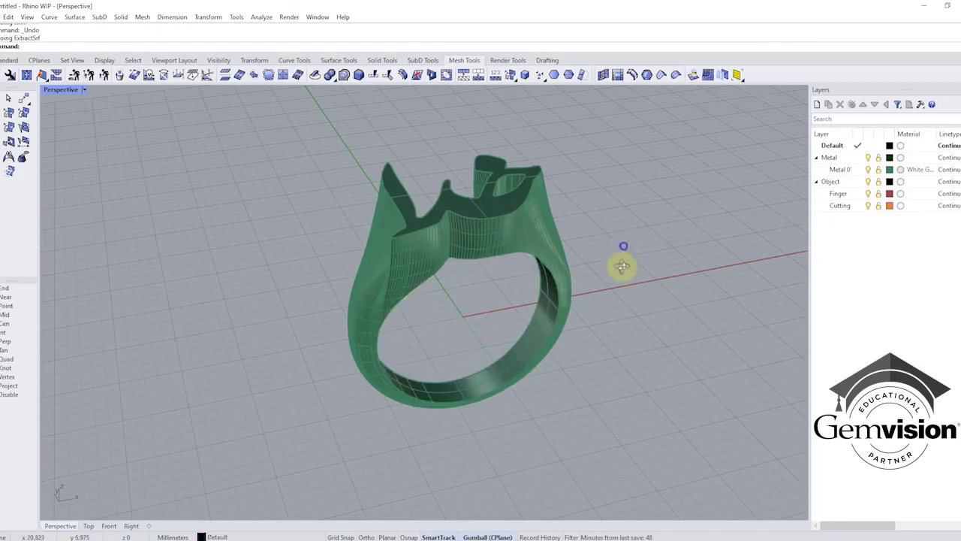
right_click_drag(622, 264, 578, 260)
scroll(503, 211, "up", 2)
Delete the original ring polysurface to clear the scene.
left_click(510, 203)
key("Escape")
left_click(578, 259)
left_click(610, 264)
left_click(494, 228)
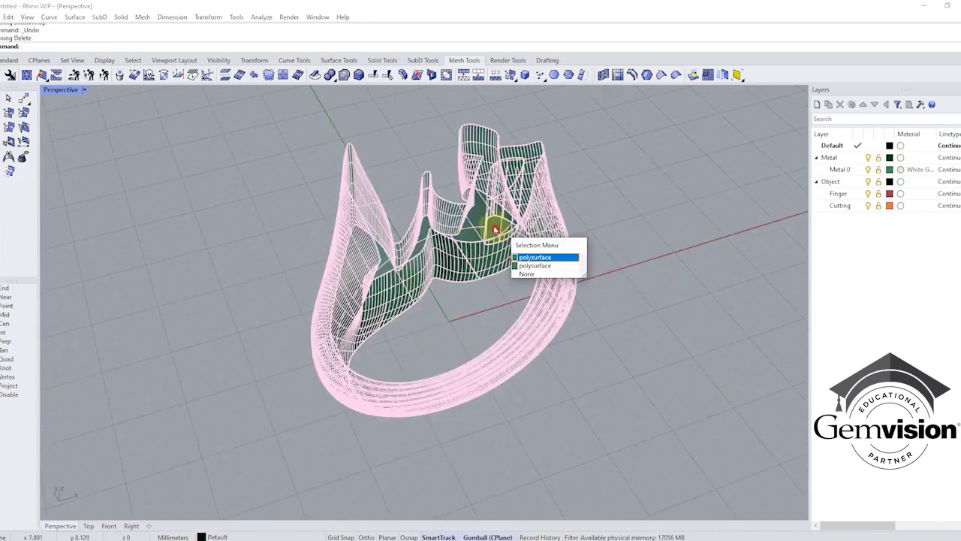
left_click(494, 230)
key("Delete")
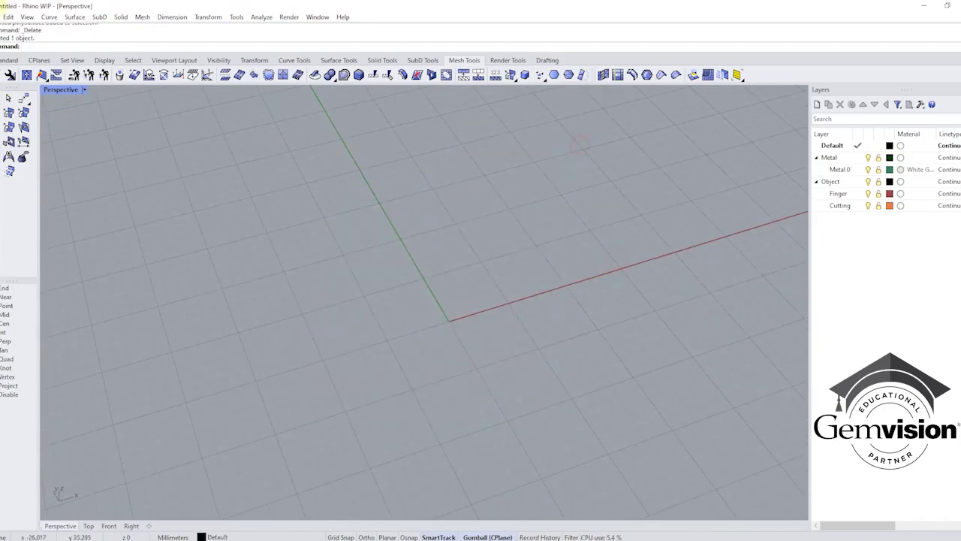
Import Ring1.3dm from the 19112022 folder.
left_click(3, 17)
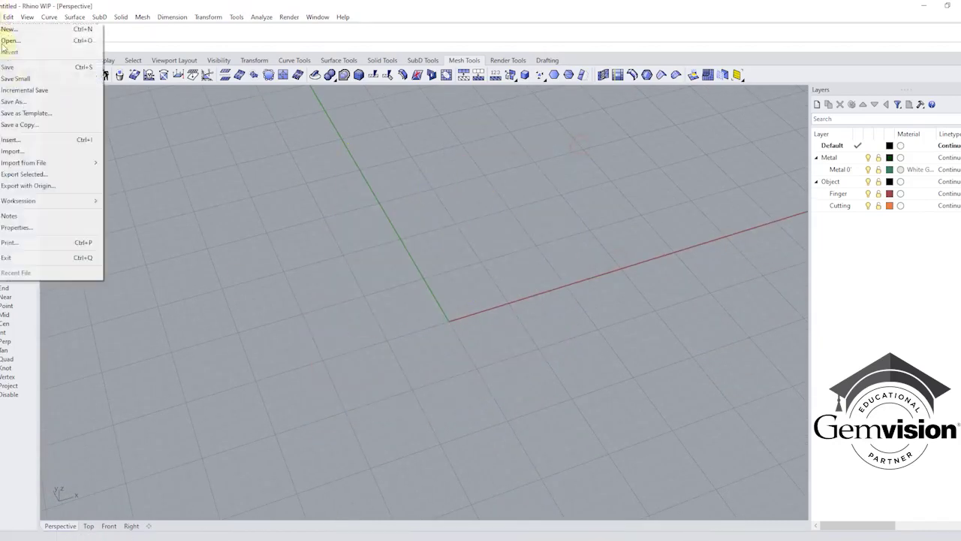
left_click(33, 159)
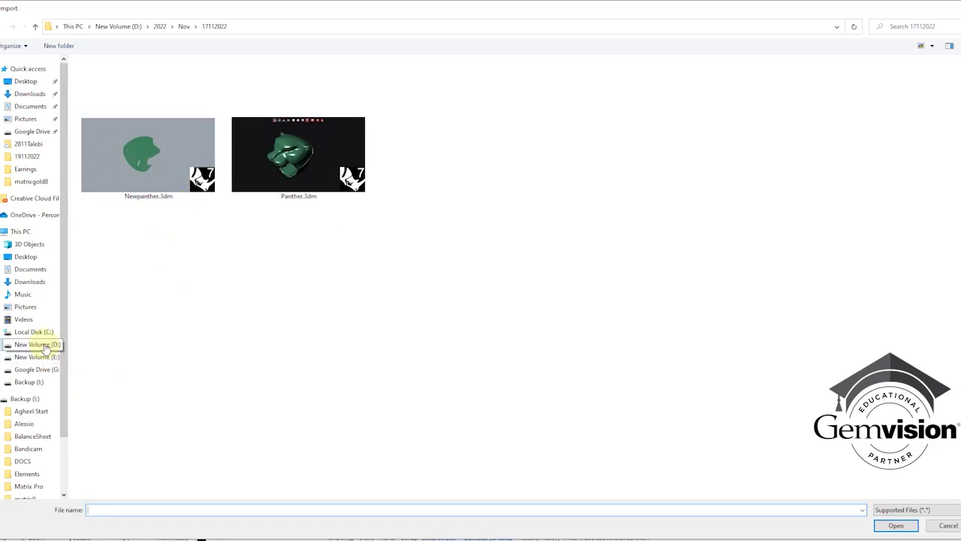
left_click(34, 156)
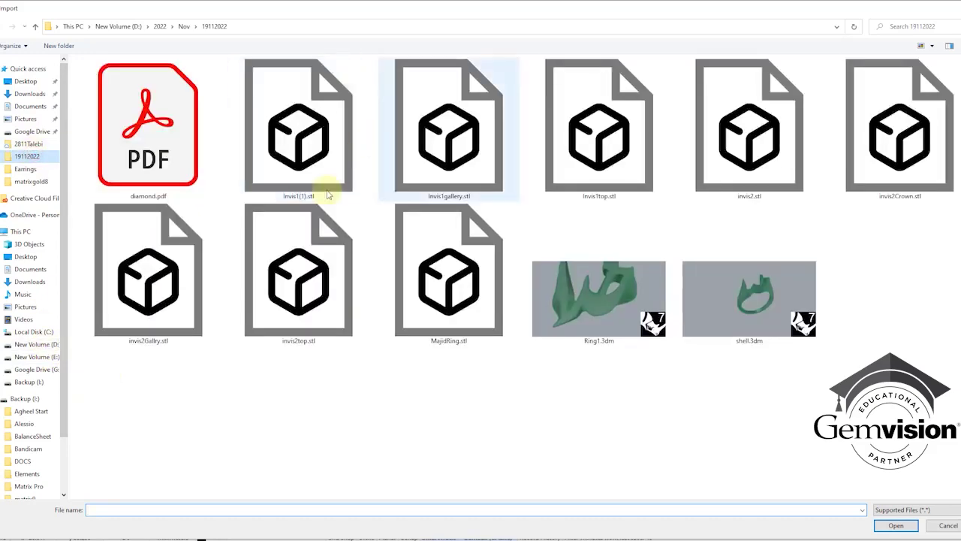
left_click(647, 327)
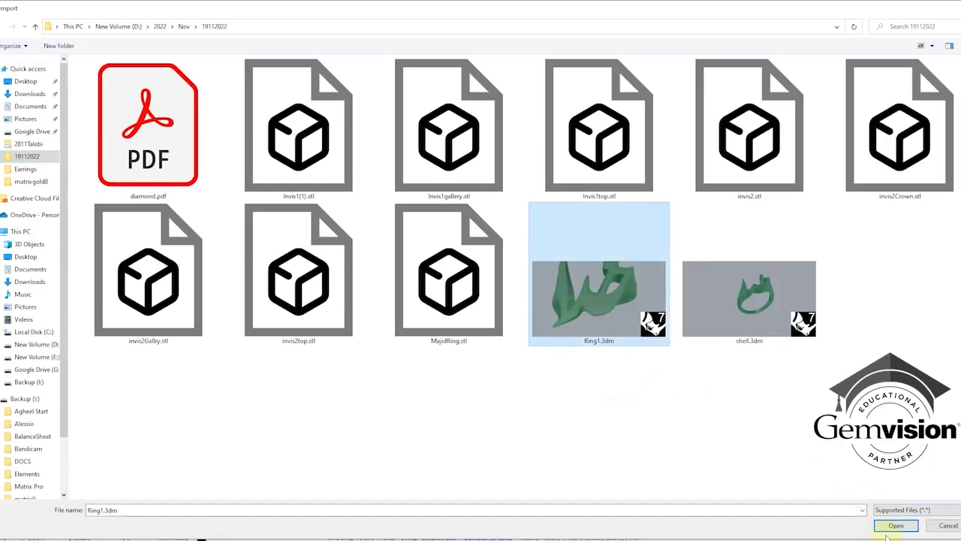
left_click(896, 525)
Export the imported outer ring mesh over Ring1.3dm, choosing the Rhino 7 3D Models format and confirming the Rhino 7 save.
left_click(527, 240)
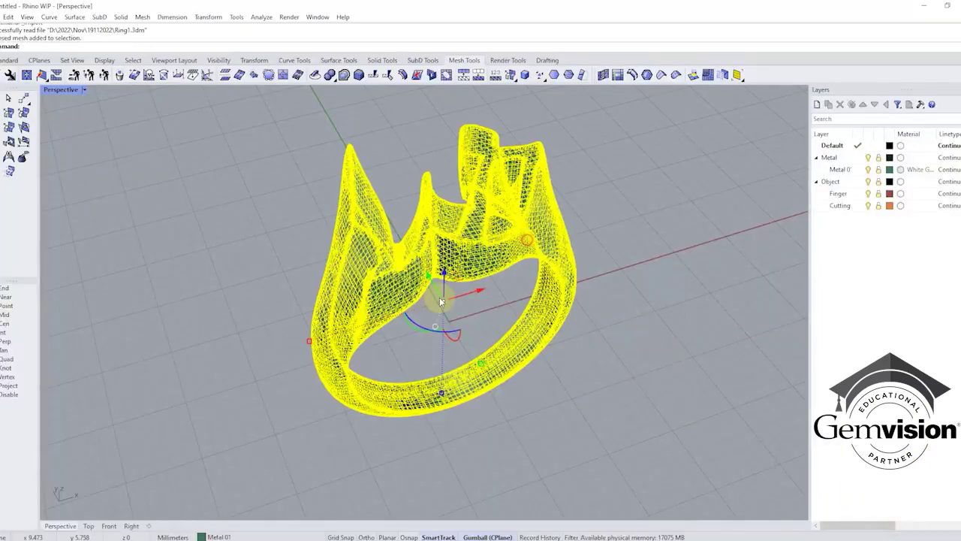
left_click(7, 17)
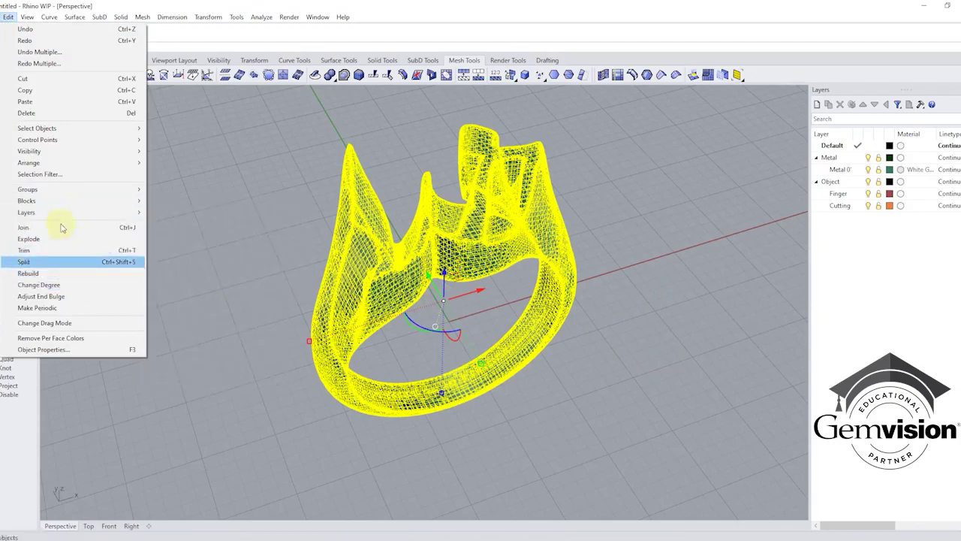
mouse_move(69, 159)
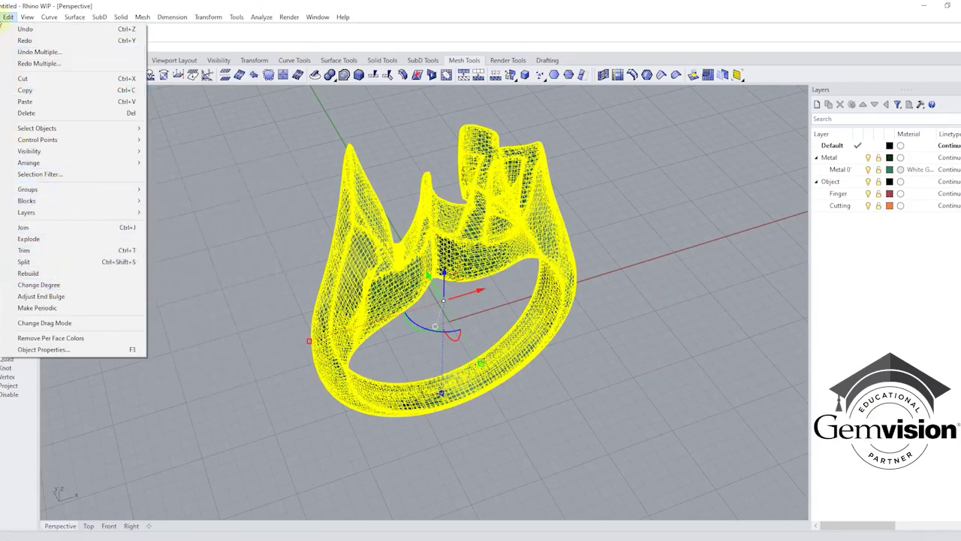
mouse_move(2, 16)
left_click(30, 173)
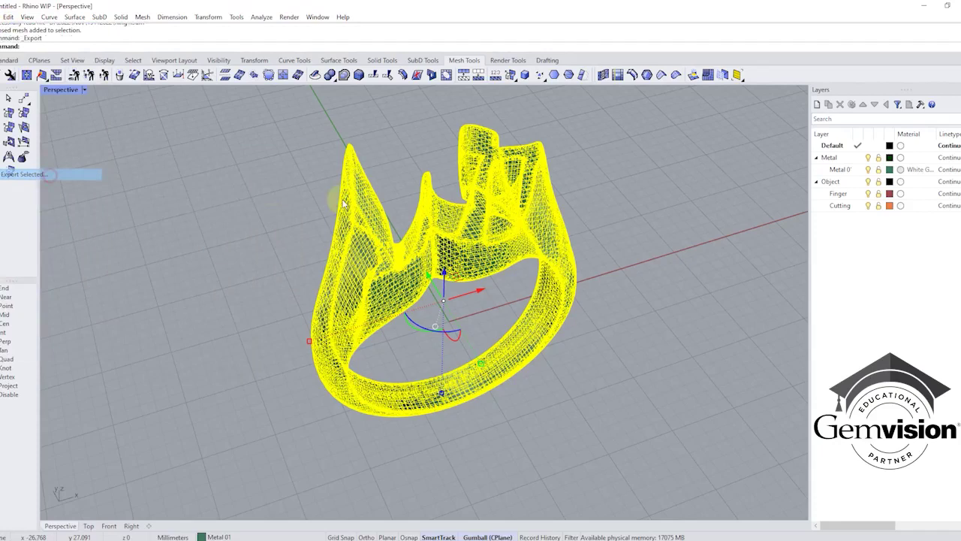
left_click(203, 193)
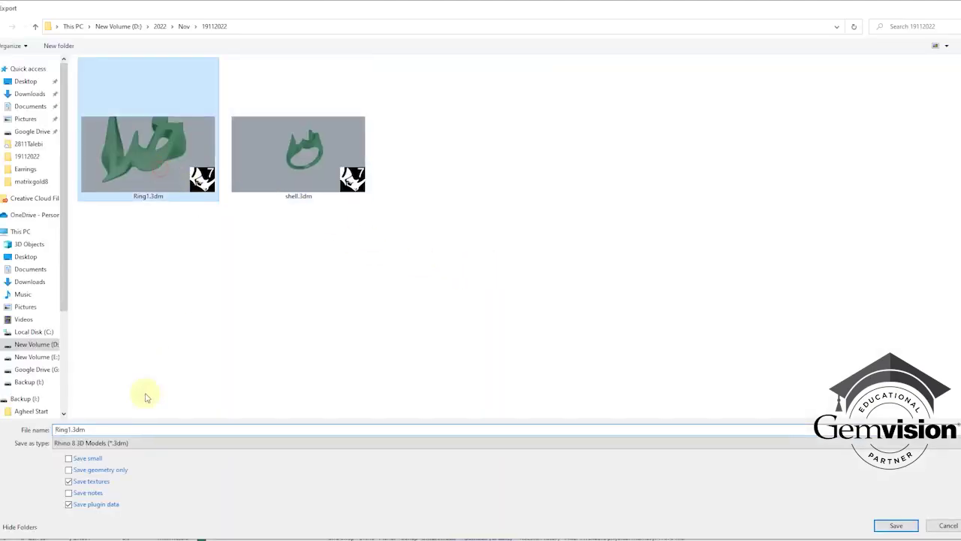
left_click(97, 443)
left_click(90, 213)
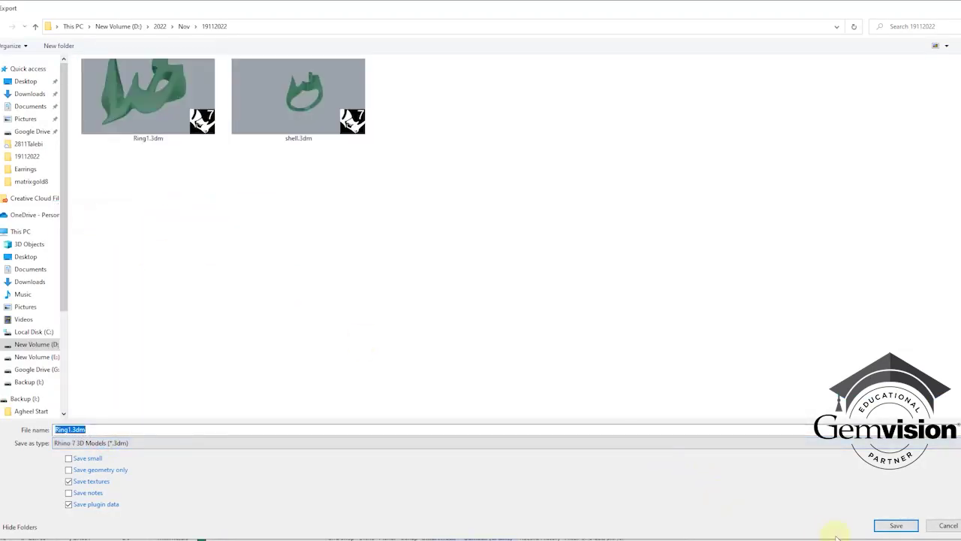
left_click(893, 526)
left_click(470, 300)
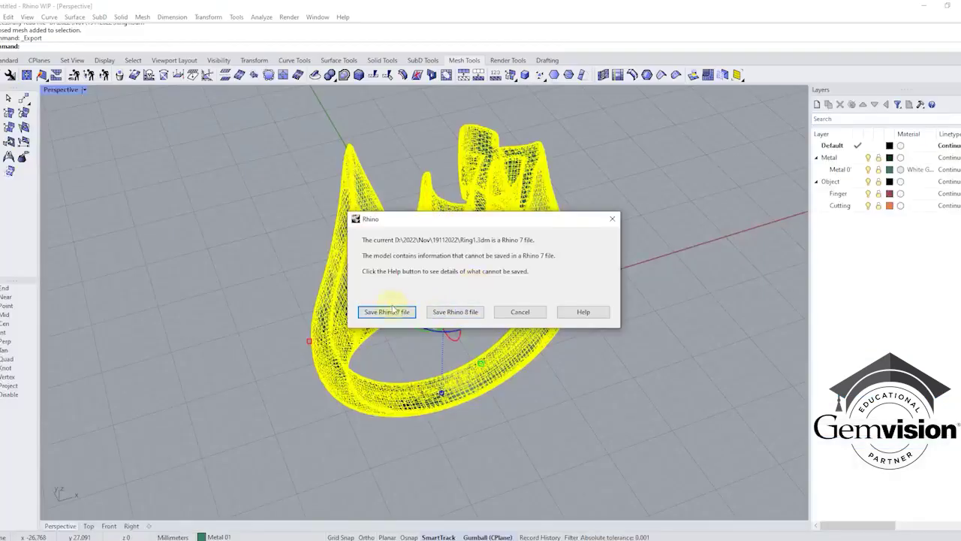
left_click(389, 311)
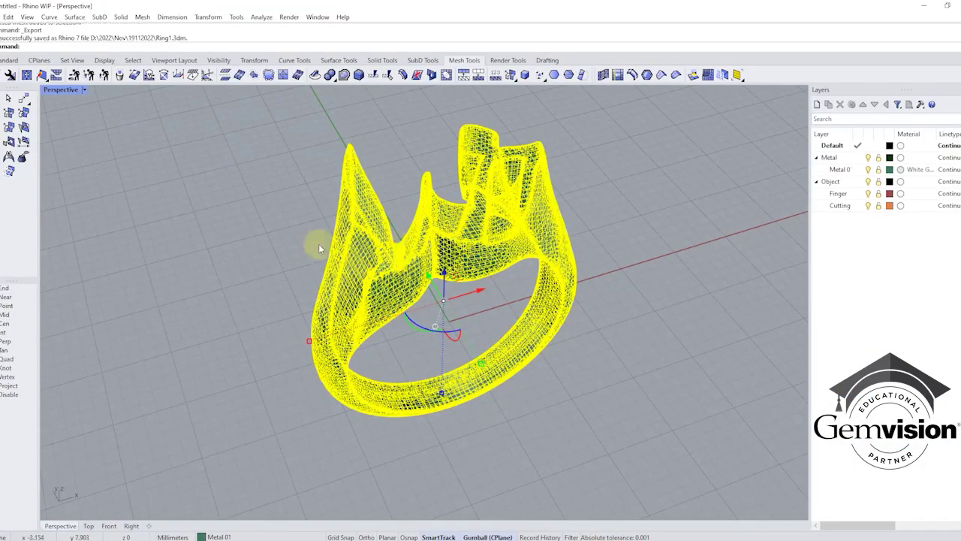
Switch to MatrixGold with the original ring model.
left_click(459, 482)
mouse_move(430, 539)
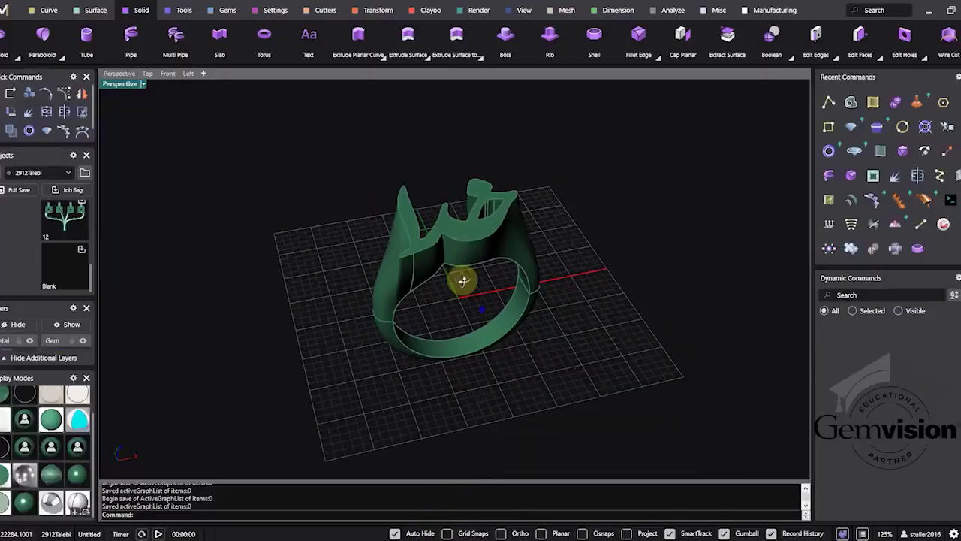
Delete the original ring polysurface from the scene.
mouse_move(458, 278)
right_mouse_down()
mouse_move(446, 242)
mouse_move(506, 300)
mouse_move(492, 238)
right_mouse_up()
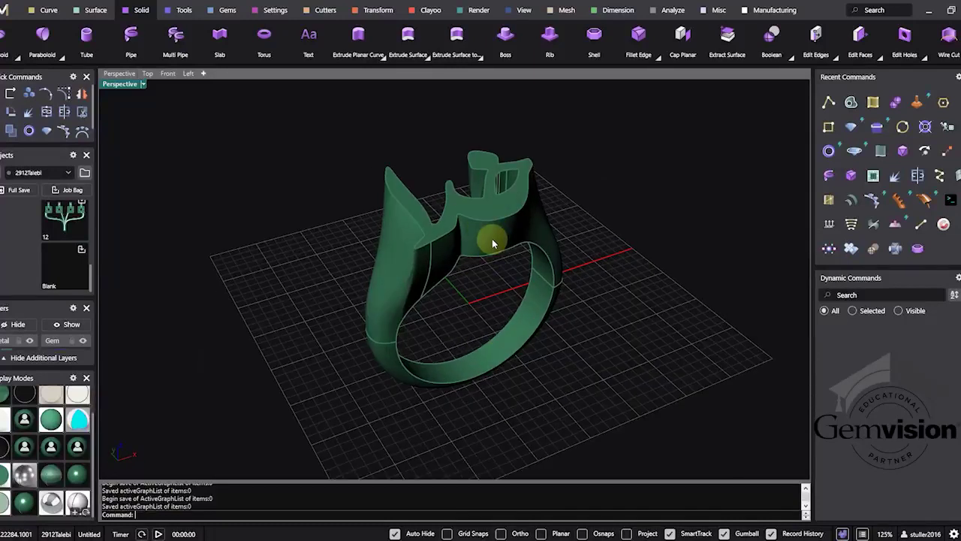
left_click(492, 238)
key("Delete")
Import Ring1.3dm from the 19112022 folder and set the Perspective viewport to the Machine display mode.
left_click(7, 9)
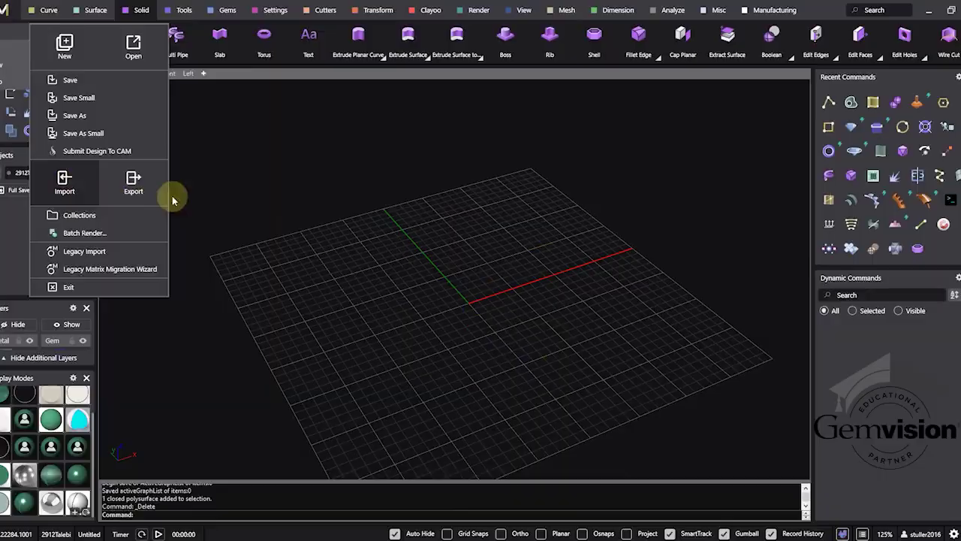
left_click(65, 182)
left_click(180, 171)
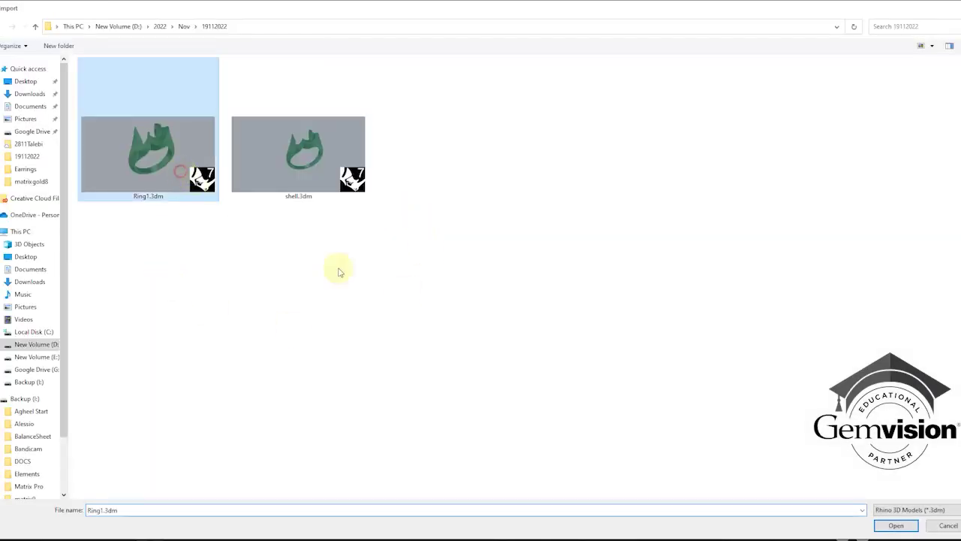
left_click(895, 526)
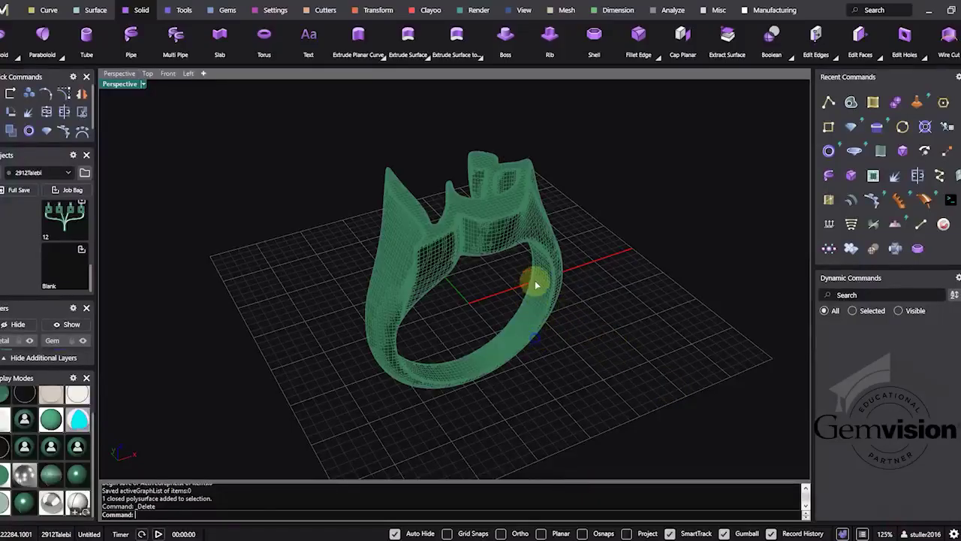
scroll(480, 290, "up", 4)
right_click_drag(534, 282, 526, 315)
key("Escape")
left_click(79, 479)
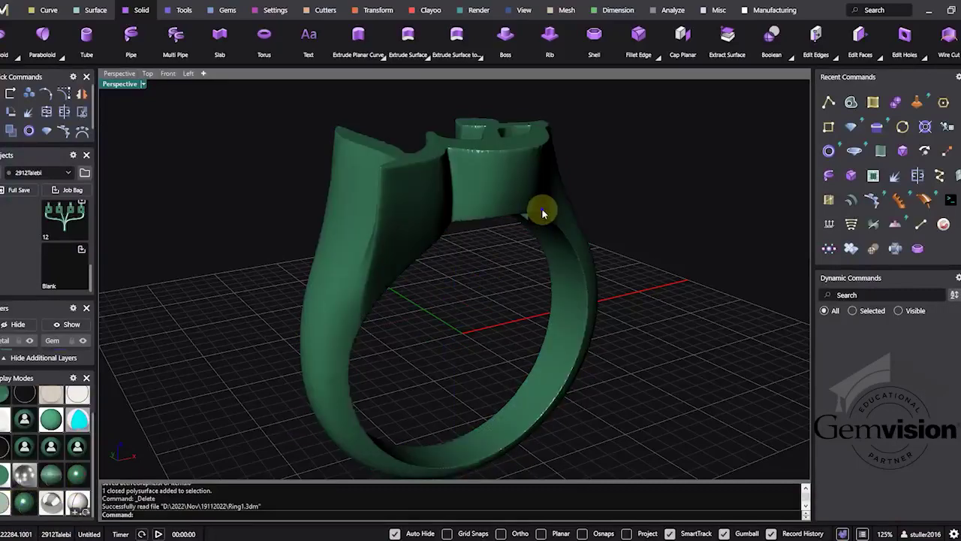
Import shell.3dm from the 19112022 folder into the scene with the outer ring mesh.
mouse_move(543, 208)
right_mouse_down()
mouse_move(526, 307)
mouse_move(497, 318)
mouse_move(481, 285)
right_mouse_up()
scroll(516, 303, "up", 6)
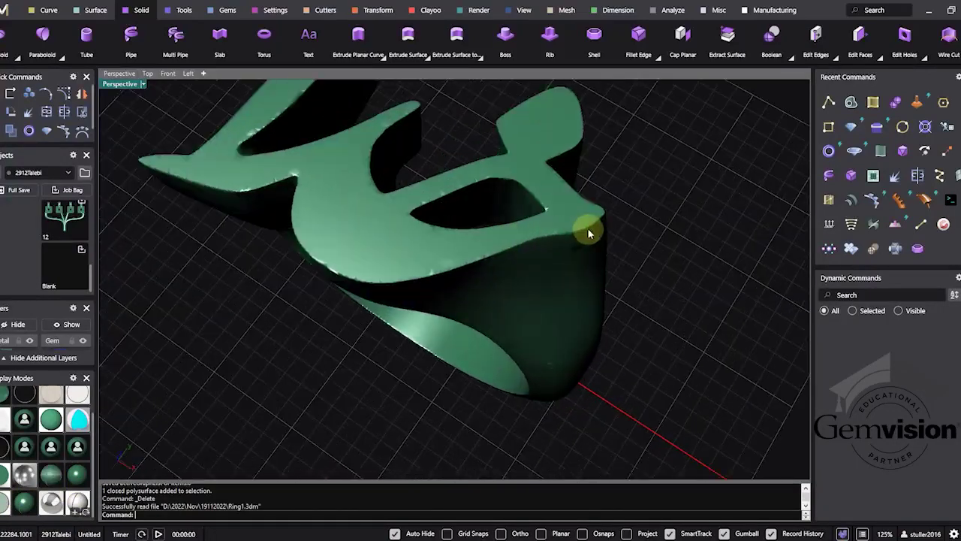
right_click_drag(424, 220, 468, 235)
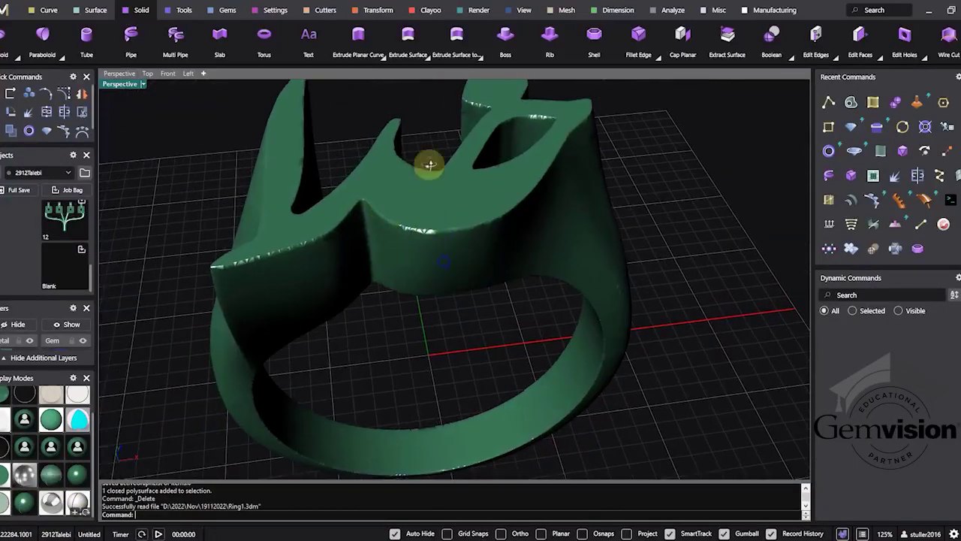
right_click_drag(430, 164, 321, 319)
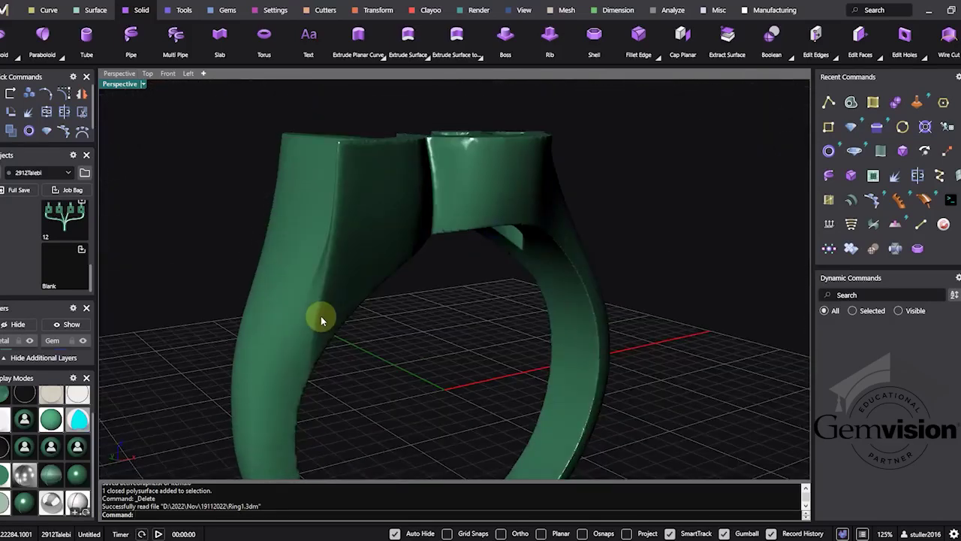
right_click_drag(421, 217, 469, 252)
left_click(9, 9)
left_click(56, 213)
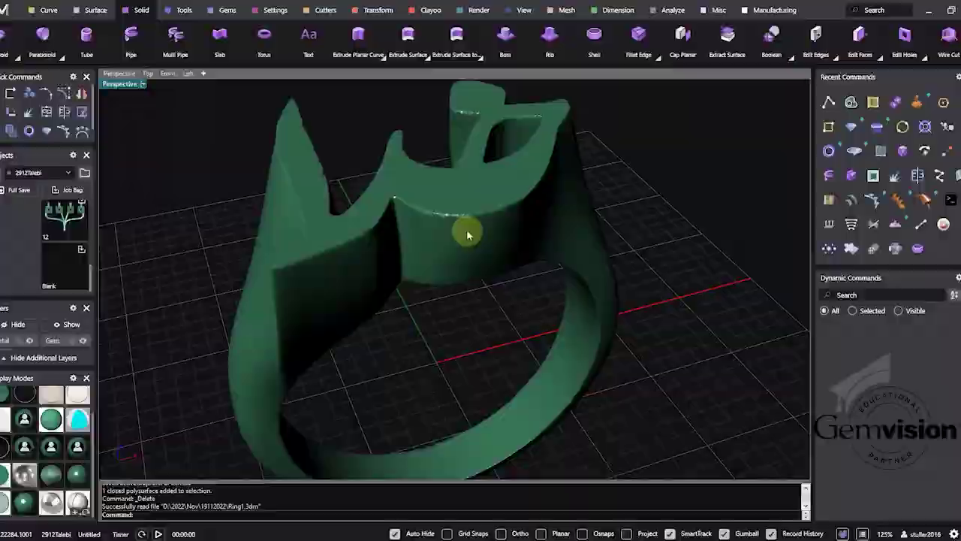
left_click(298, 97)
left_click(897, 526)
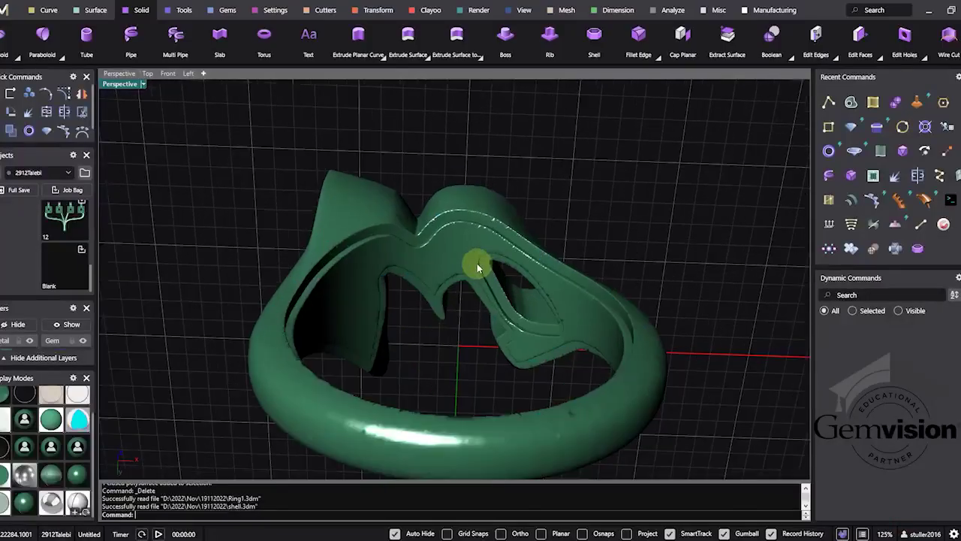
Move the shell mesh to the red User 01 layer.
left_click(469, 259)
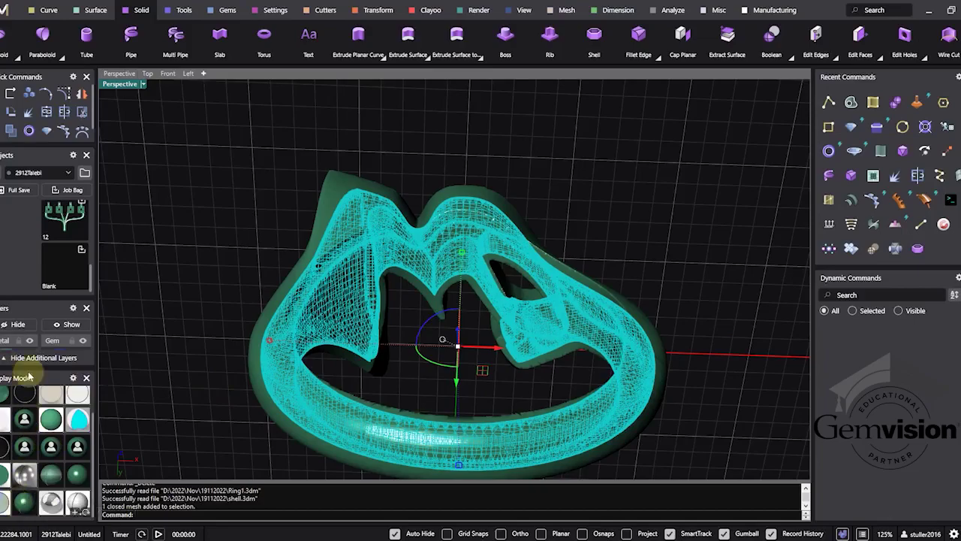
left_click_drag(29, 366, 31, 440)
scroll(43, 398, "down", 2)
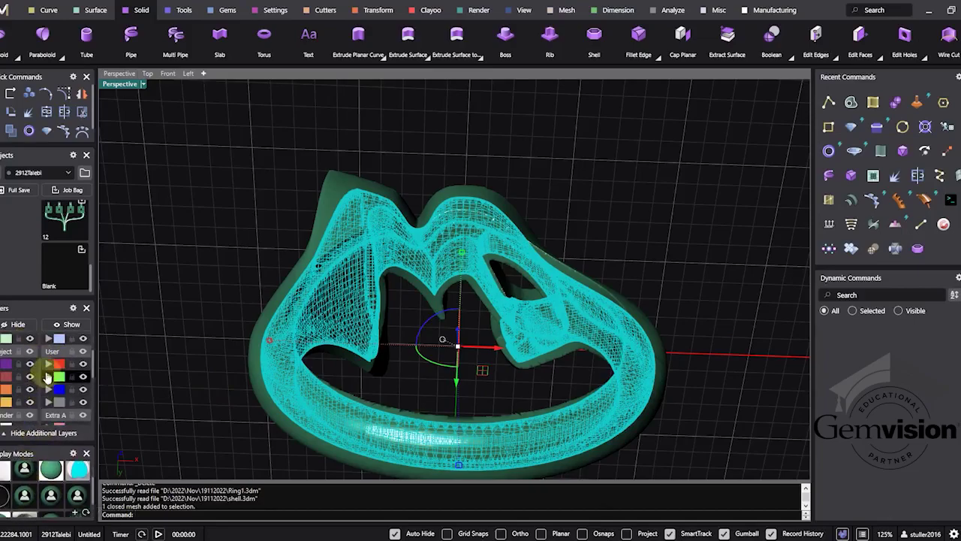
left_click(48, 364)
left_click(293, 164)
Apply CageEdit to the shell mesh in the Front view, using a world bounding box with 4 points per axis, degree 2 and a global region.
right_click_drag(293, 164, 440, 316)
left_click(456, 398)
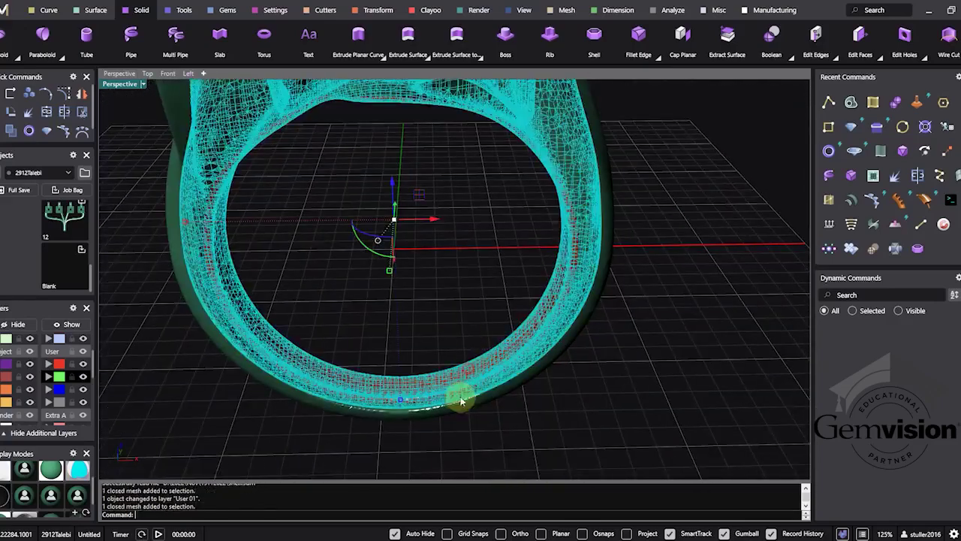
left_click(167, 73)
scroll(455, 264, "down", 2)
type("C")
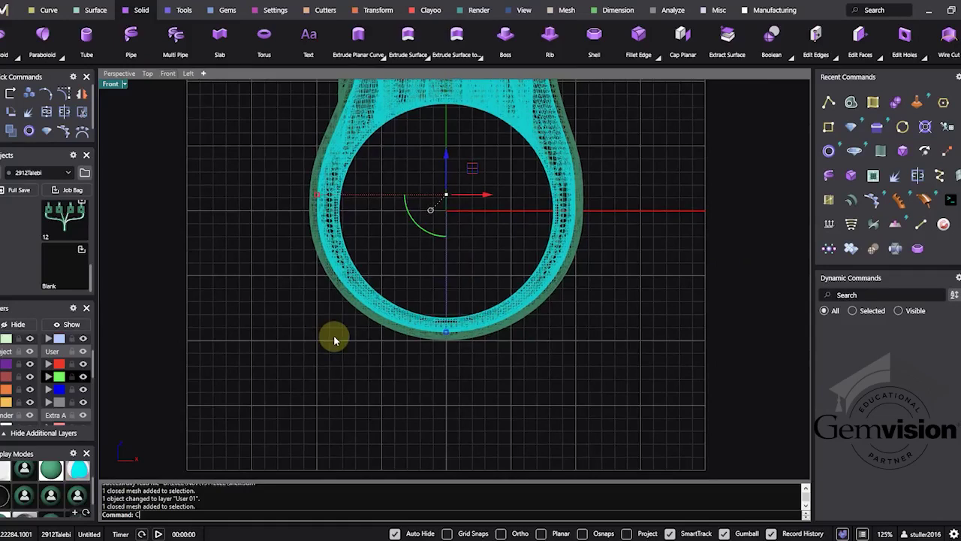
type("age")
left_click(160, 498)
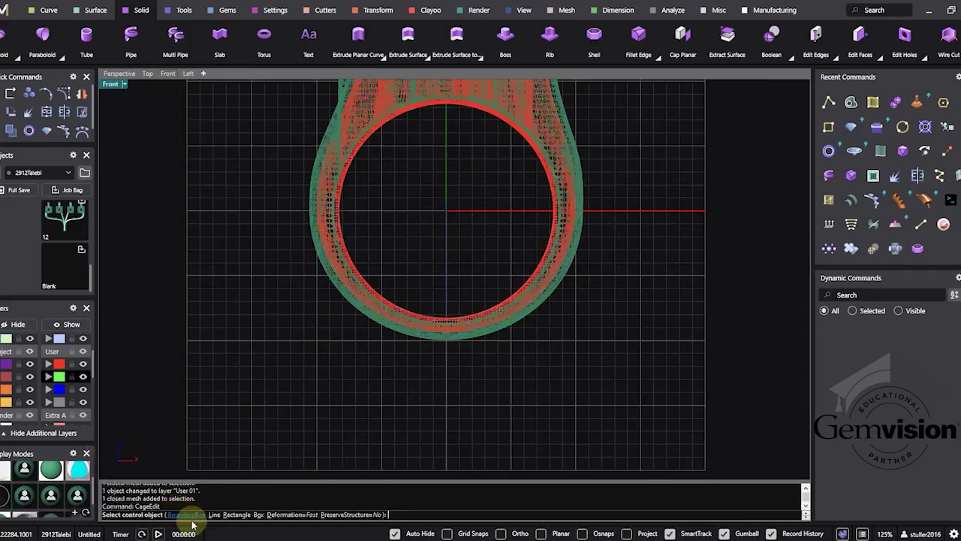
left_click(191, 515)
left_click(220, 515)
right_click(428, 302)
right_click(173, 311)
Raise the lowest row of cage points to lift the shell's lower band inside the ring opening, and delete the cage.
left_click_drag(173, 312, 726, 398)
scroll(520, 333, "up", 2)
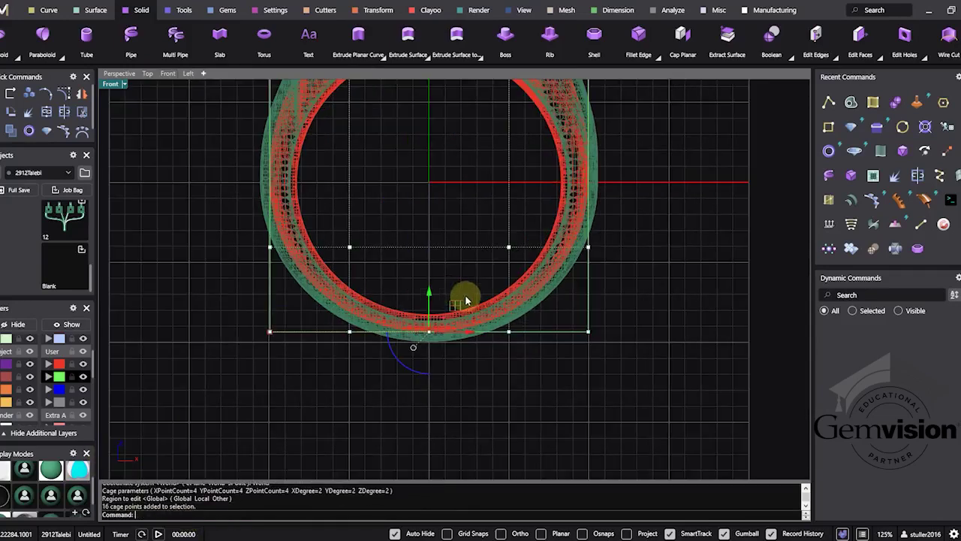
left_click_drag(432, 294, 431, 257)
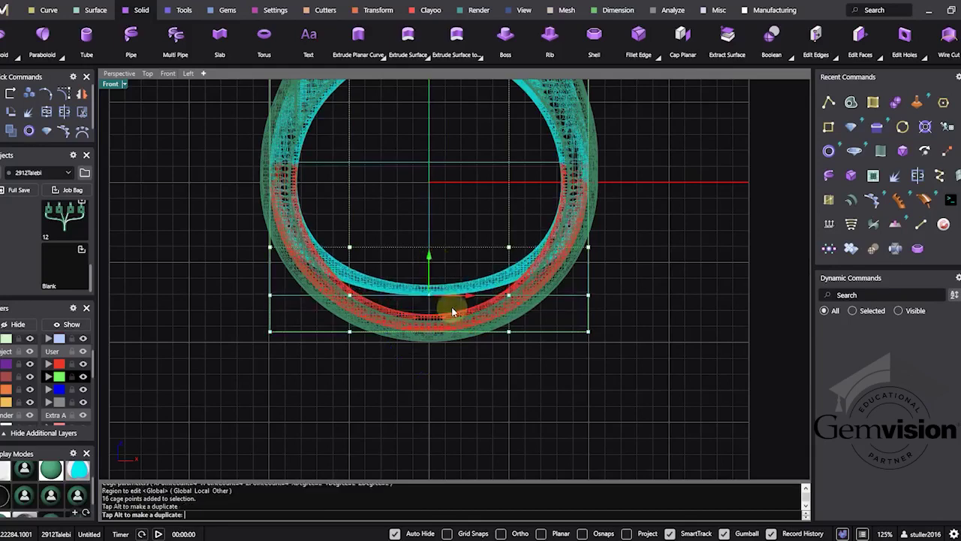
left_click(587, 282)
key("Delete")
Subtract the red shell mesh from the green outer ring mesh with a mesh Boolean Difference.
left_click(127, 74)
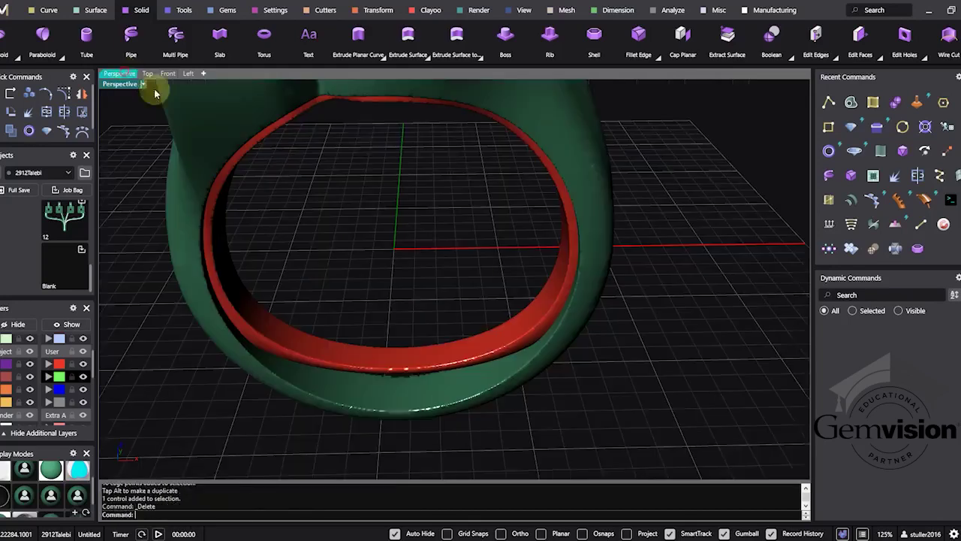
mouse_move(458, 182)
right_mouse_down()
mouse_move(534, 182)
mouse_move(533, 114)
right_mouse_up()
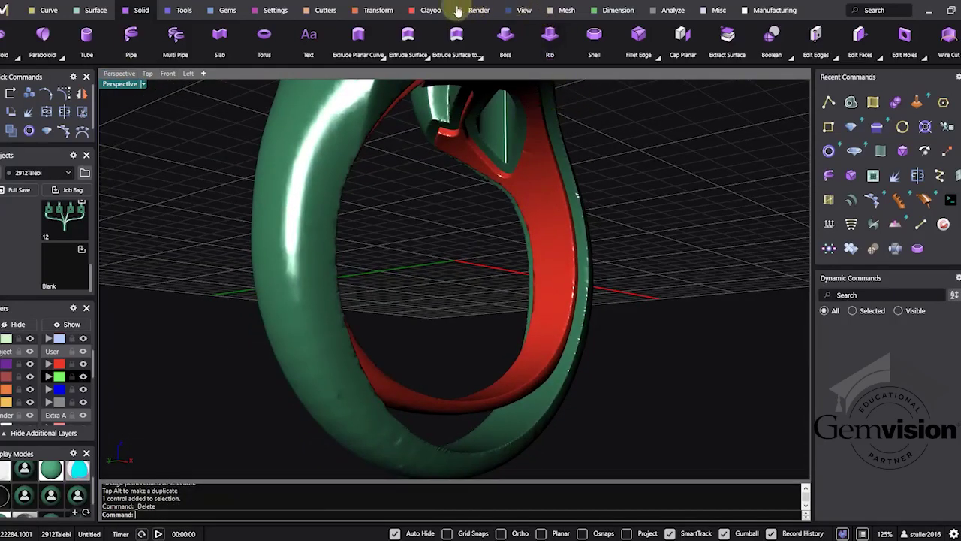
left_click(564, 11)
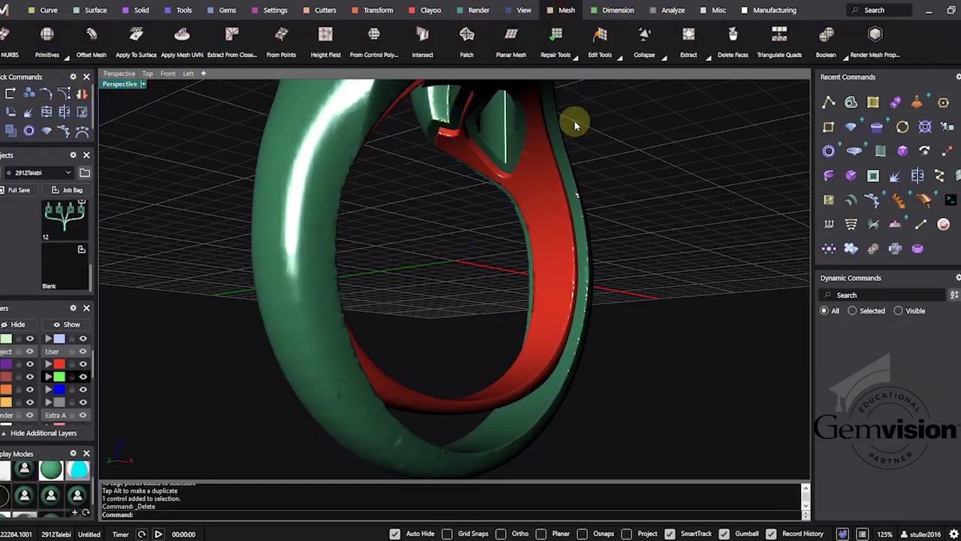
left_click(844, 57)
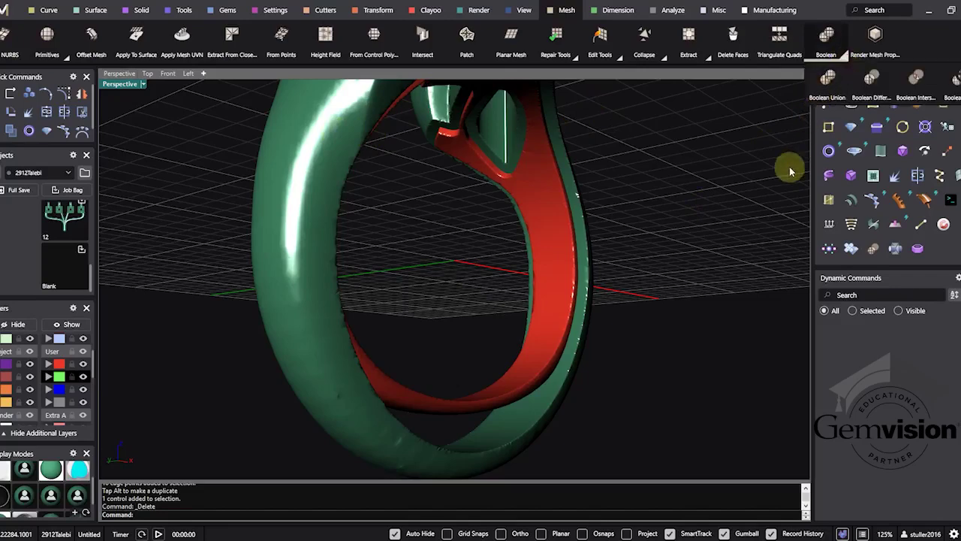
left_click(873, 86)
right_click_drag(499, 253, 406, 273)
left_click(599, 179)
key("Return")
left_click(562, 197)
left_click(561, 196)
key("Return")
Add a rectangular horizontal clipping plane beside the hollowed ring in the Perspective view.
scroll(489, 234, "up", 5)
scroll(405, 273, "down", 4)
left_click(130, 84)
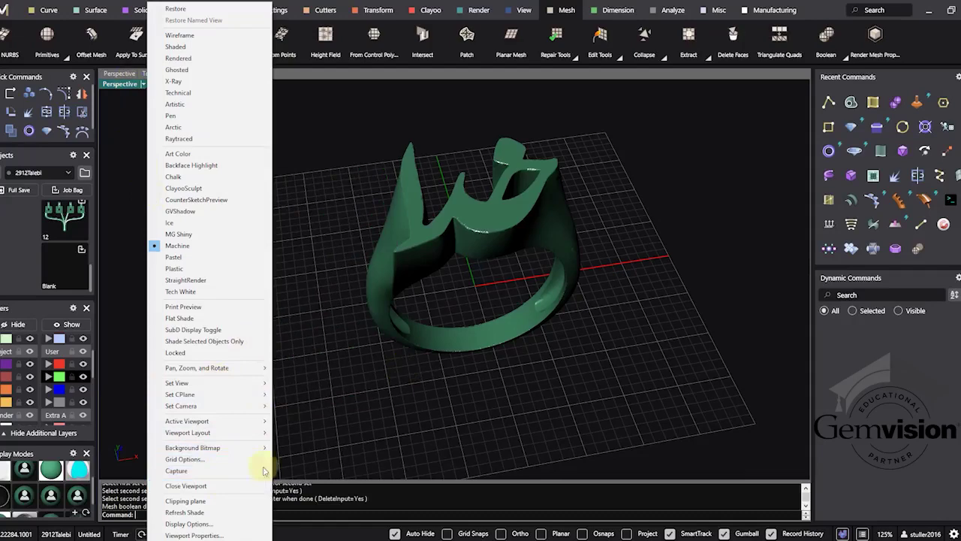
left_click(232, 500)
scroll(322, 271, "down", 3)
right_click_drag(322, 270, 364, 267, "shift")
left_click(264, 258)
left_click(394, 328)
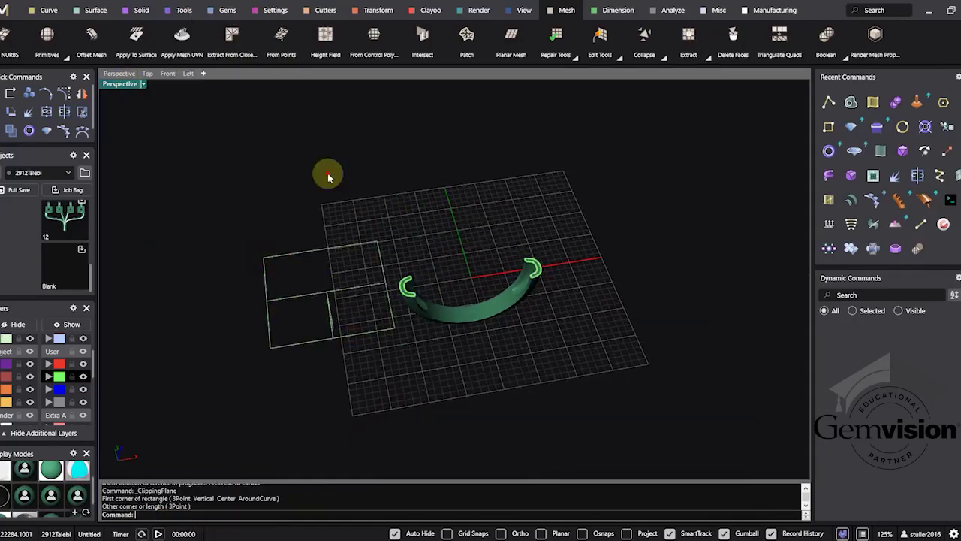
Move the clipping plane vertically until it sections the ring just below the top of the lettering.
left_click_drag(328, 178, 287, 353)
right_click_drag(304, 369, 347, 272, "shift")
scroll(347, 268, "up", 3)
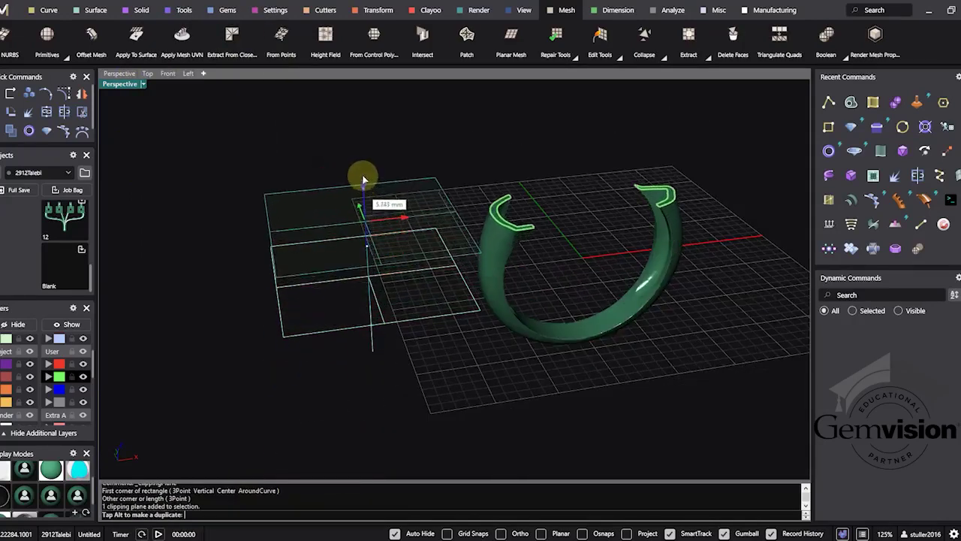
left_click_drag(364, 153, 364, 150)
right_click_drag(407, 181, 339, 283)
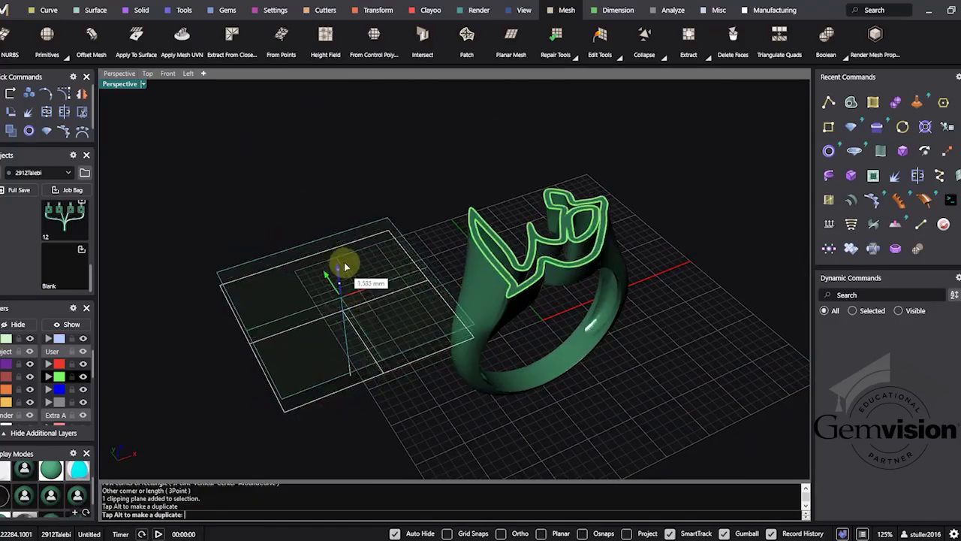
left_click_drag(344, 292, 344, 289)
Examine the wall thickness along the sectioned lettering, and delete the clipping plane.
right_click_drag(552, 233, 555, 297)
scroll(581, 282, "up", 8)
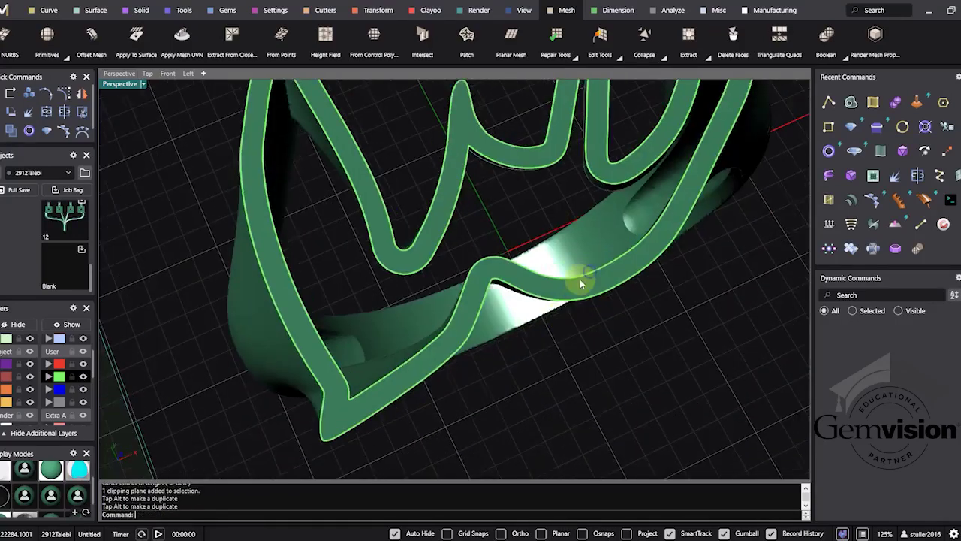
scroll(579, 281, "down", 3)
right_click_drag(549, 171, 633, 155, "shift")
scroll(633, 155, "down", 6)
right_click_drag(462, 272, 409, 208)
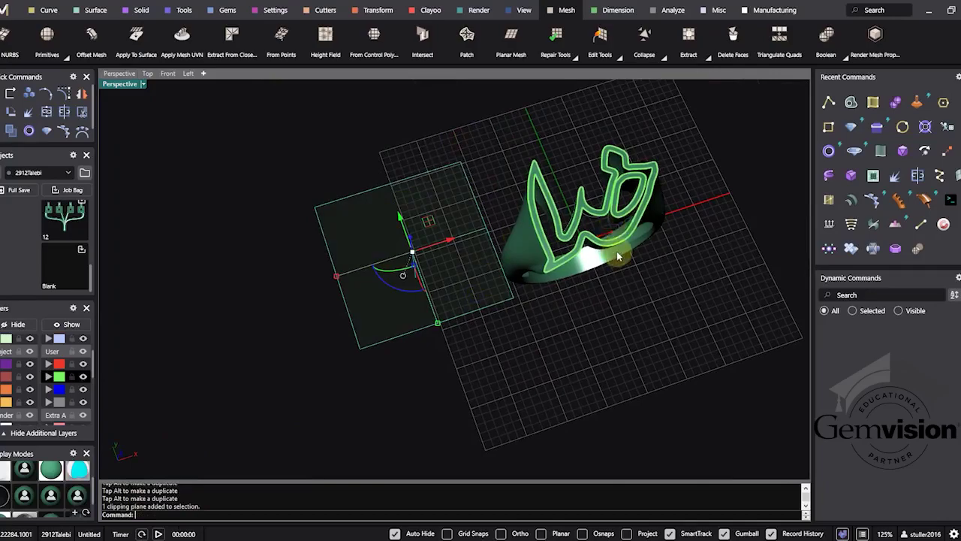
key("Delete")
Inspect the hollowed inside of the ring from below, around the lettering and shank walls.
right_click_drag(617, 257, 430, 270)
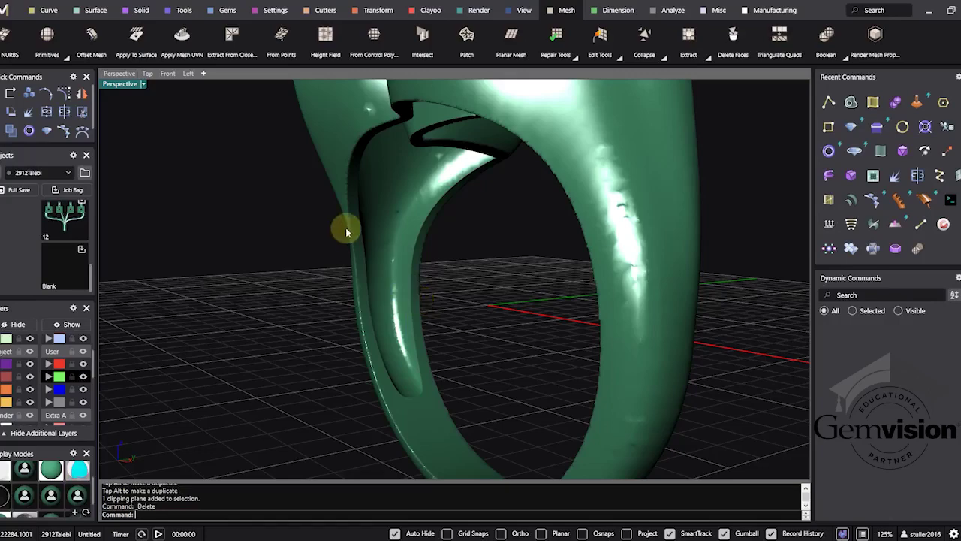
scroll(457, 265, "down", 4)
right_click_drag(463, 304, 540, 208)
scroll(539, 211, "up", 5)
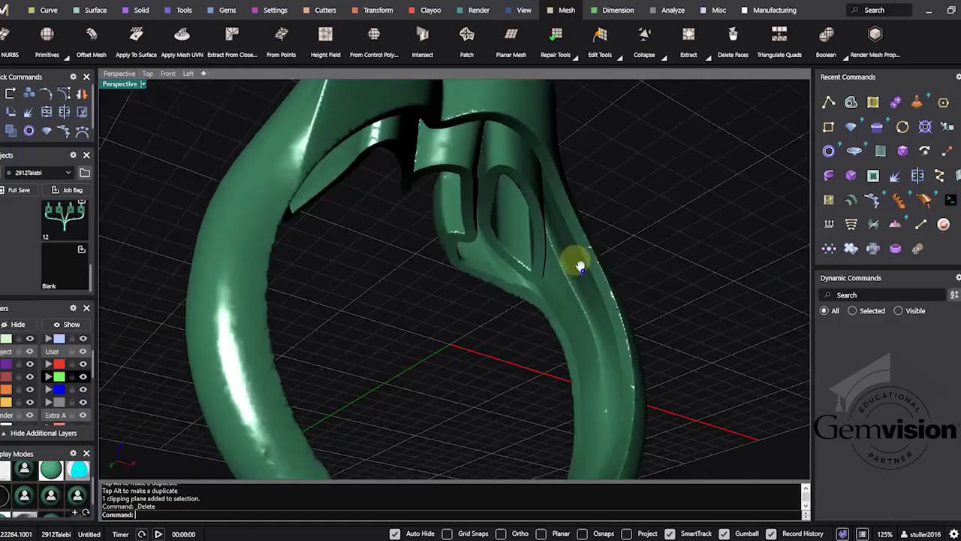